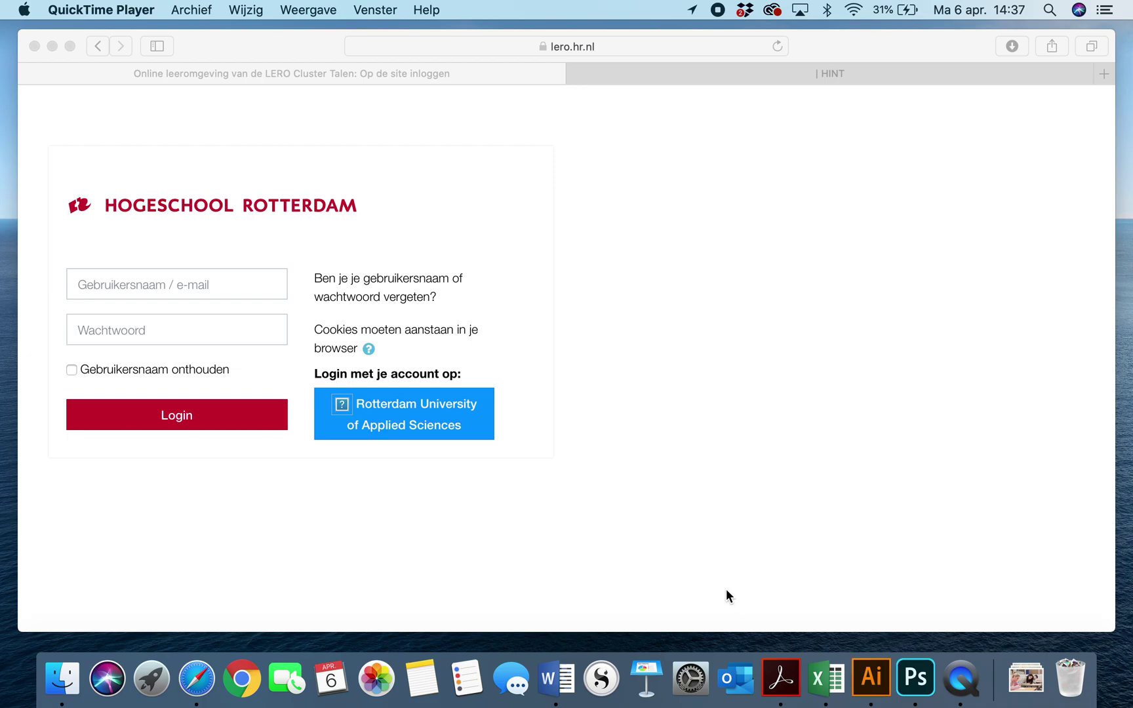
# - Log in to LERO with the browser's saved username and password
pyautogui.click(128, 283)
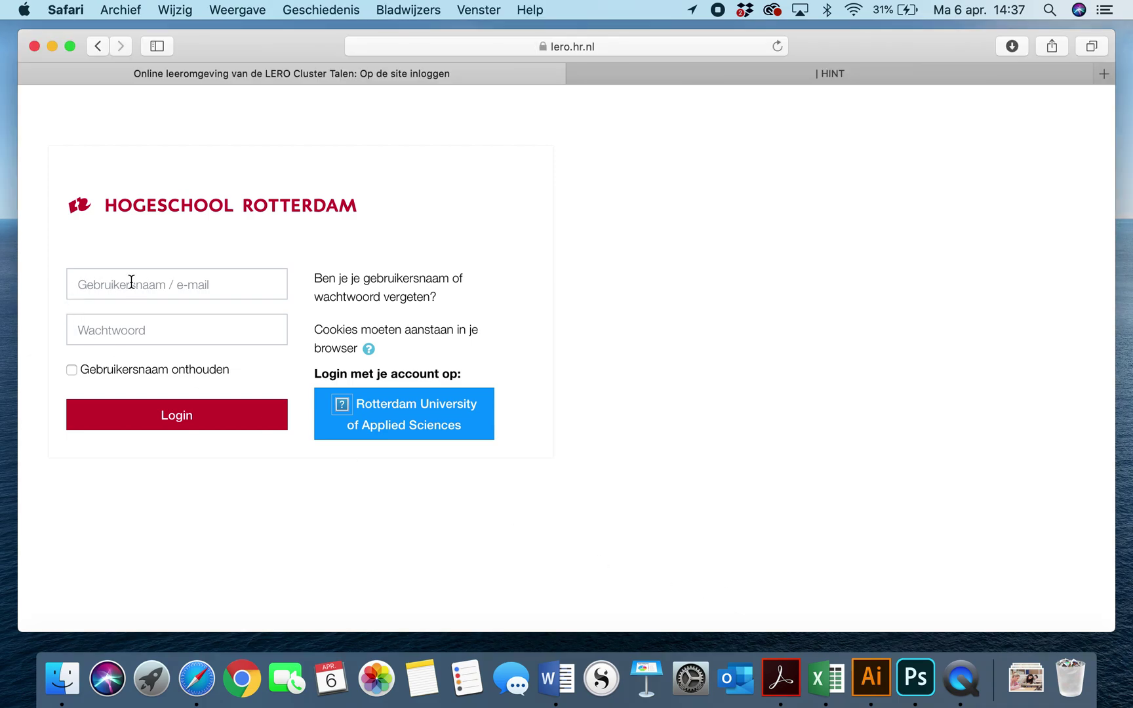
pyautogui.click(130, 283)
pyautogui.click(142, 303)
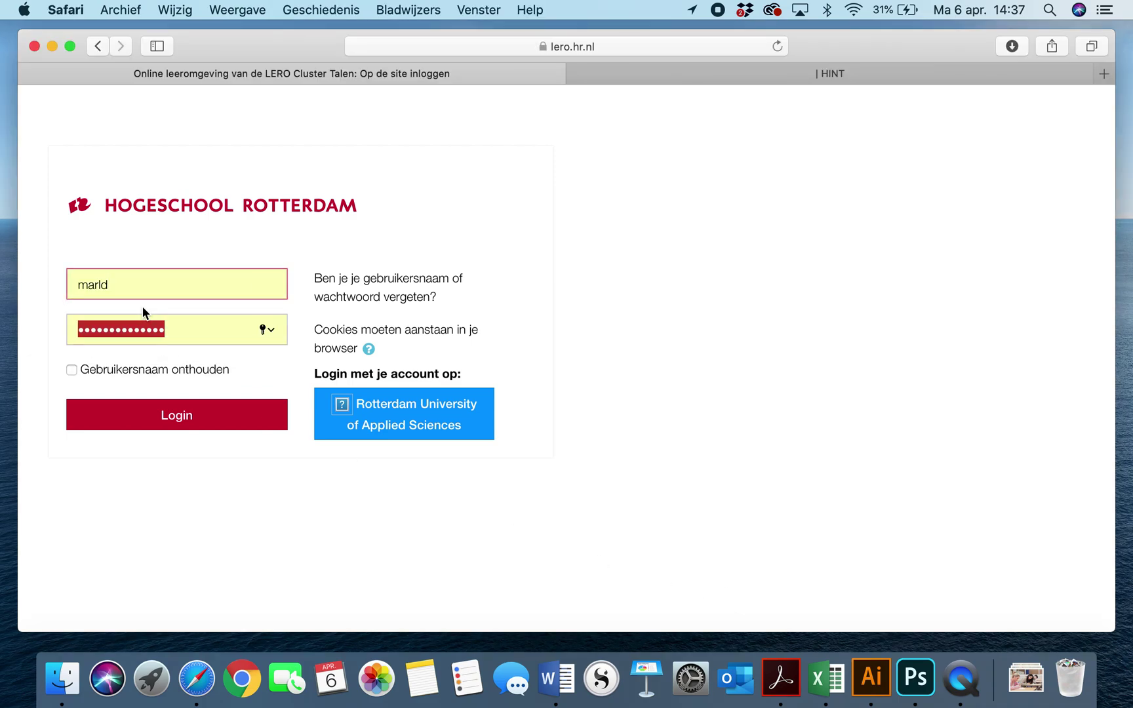
pyautogui.click(200, 419)
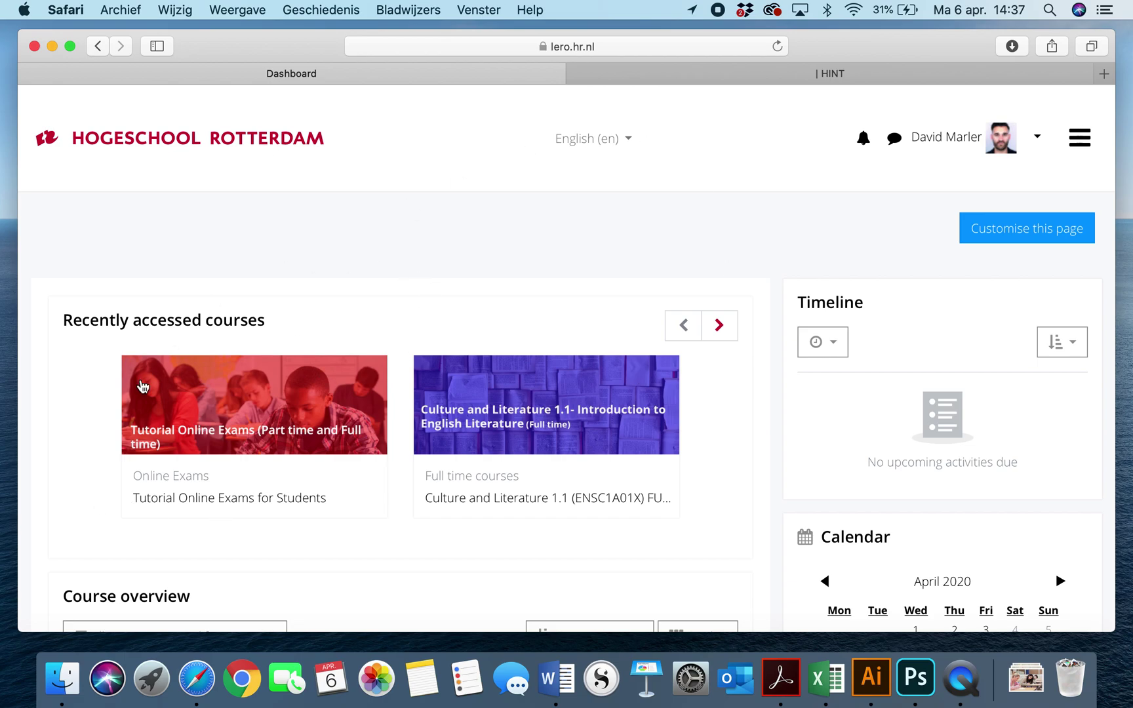
# - Go from Site home through Vakinhoudelijk Georiënteerde Leerlijn into the Engels category
pyautogui.click(1081, 138)
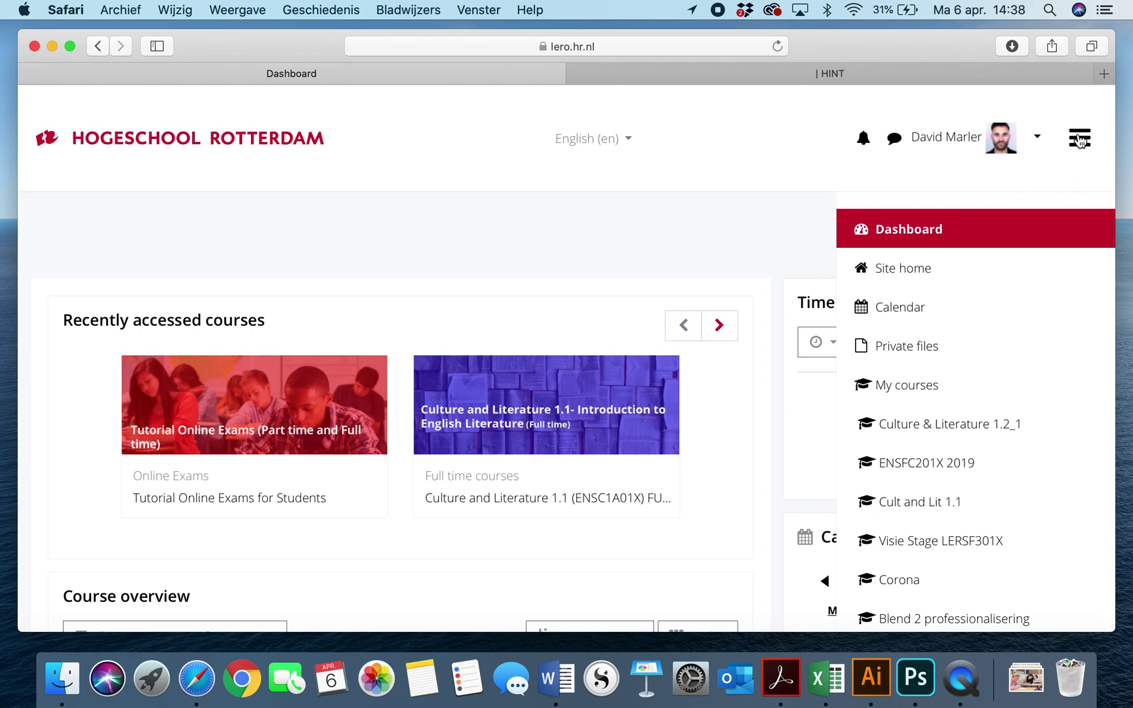
pyautogui.click(917, 276)
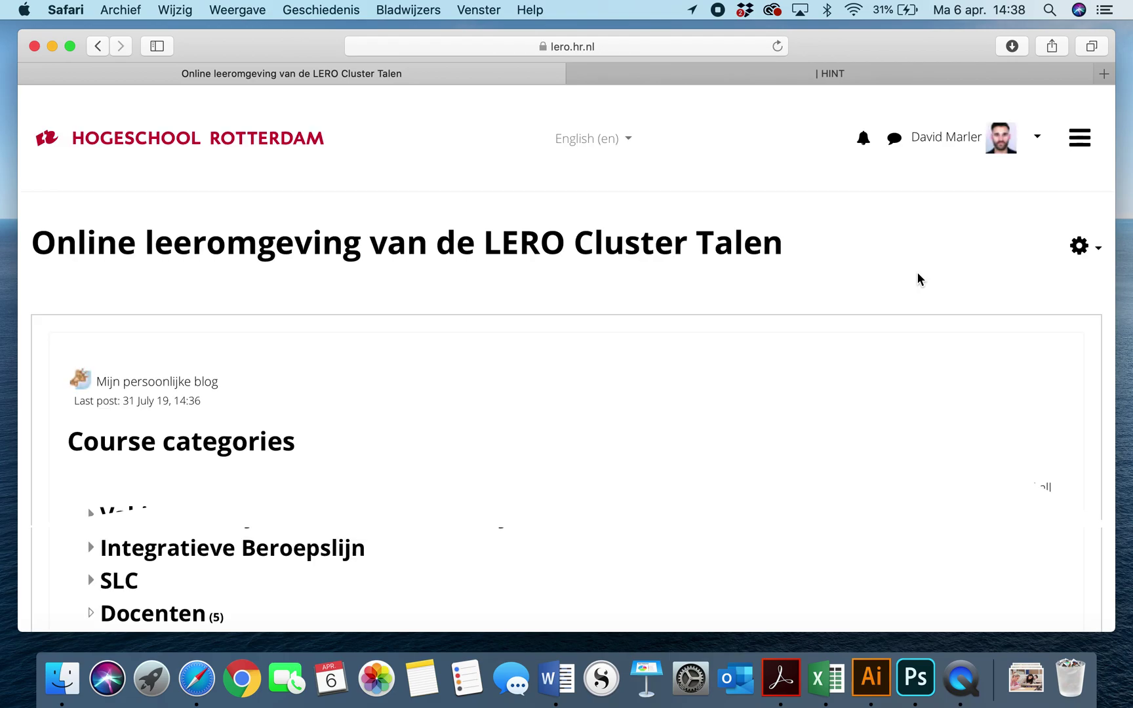
pyautogui.click(127, 514)
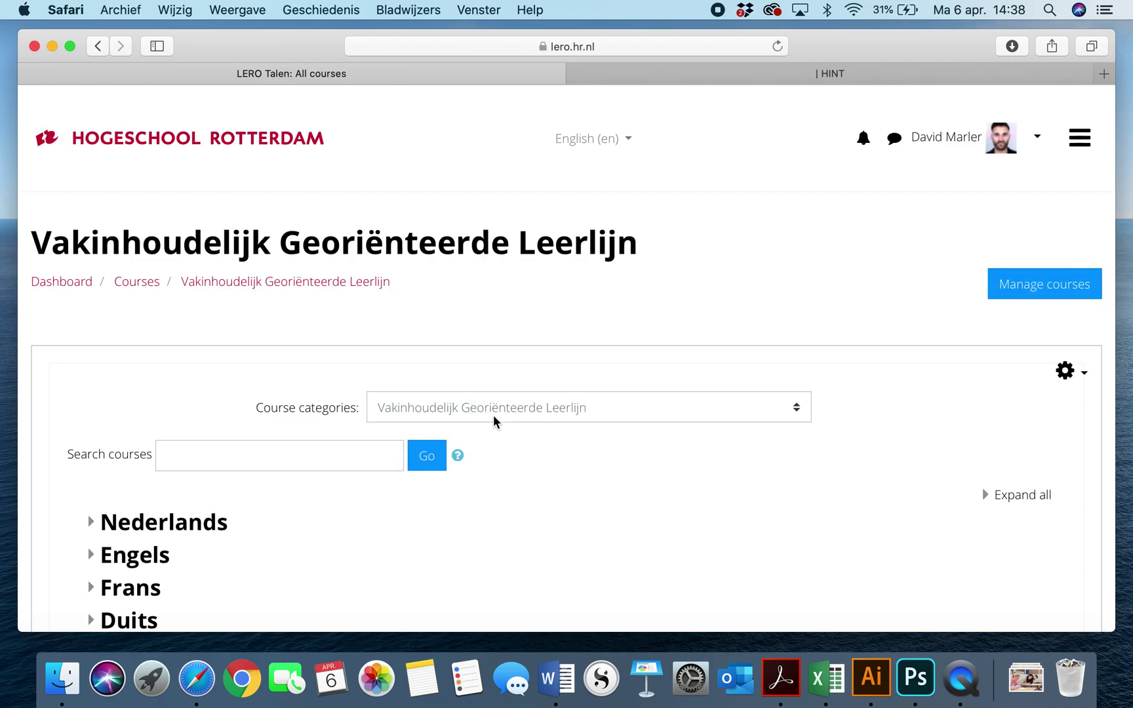
pyautogui.scroll(-2, 553, 476)
pyautogui.scroll(2, 553, 476)
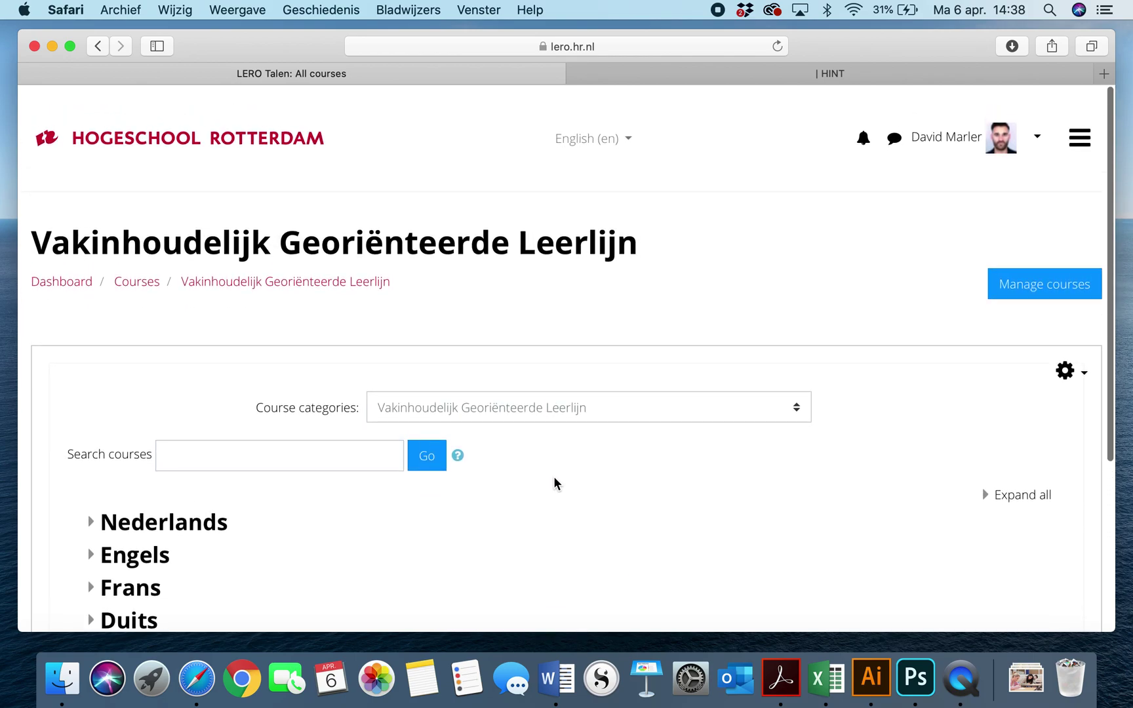
pyautogui.scroll(-3, 553, 484)
pyautogui.click(157, 407)
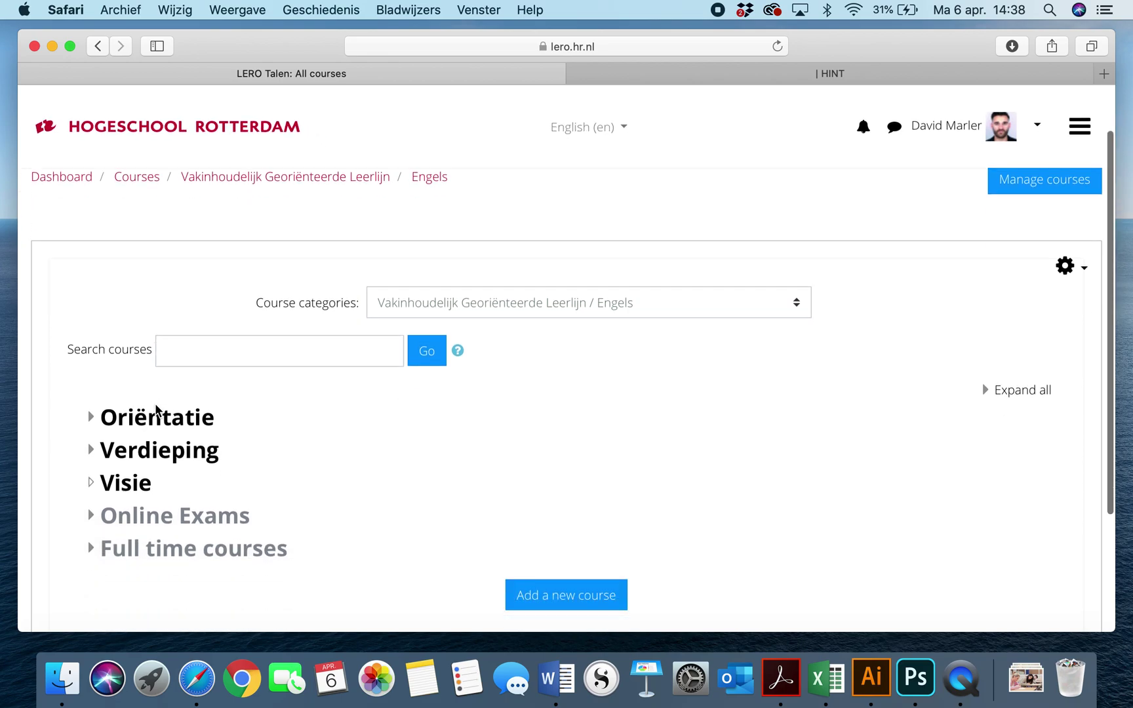
pyautogui.scroll(-2, 155, 406)
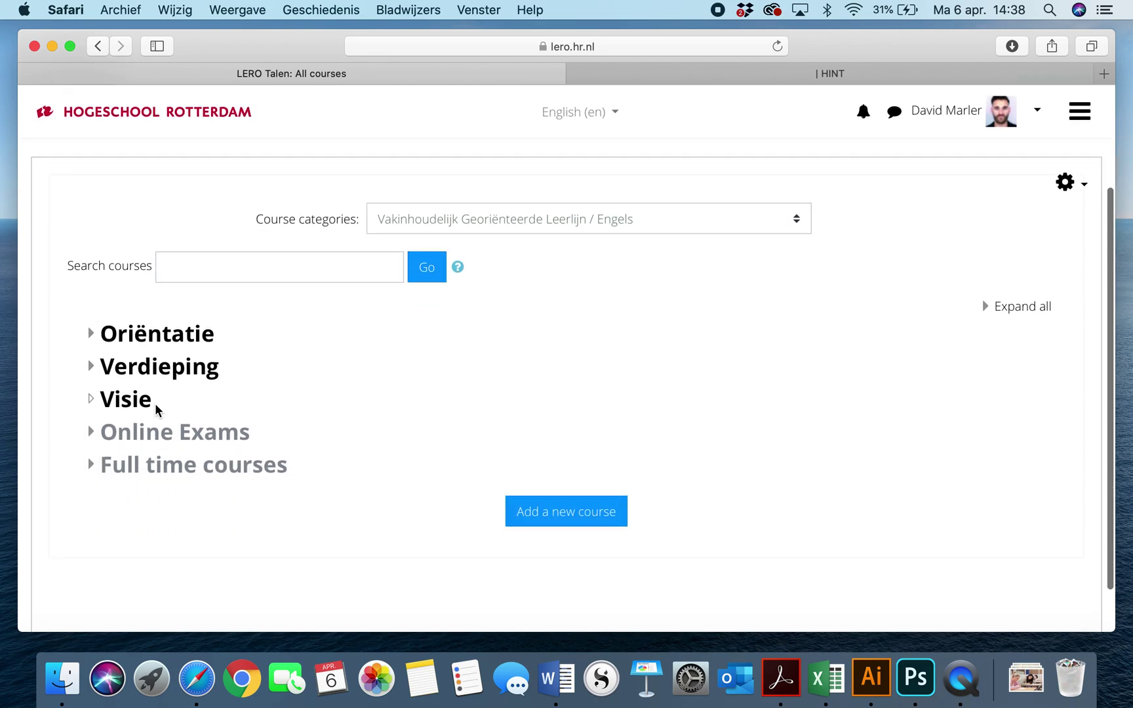
# - Open the Online Exams category and enter the Tutorial Online Exams for Students course
pyautogui.click(177, 434)
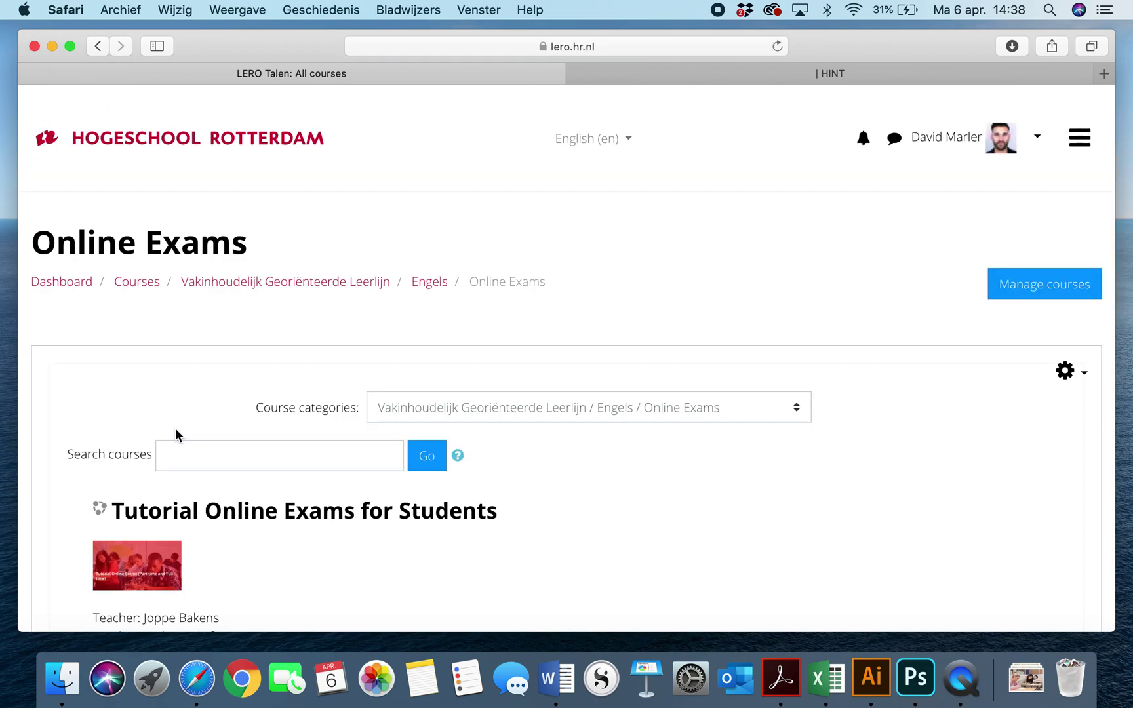
pyautogui.scroll(-4, 175, 434)
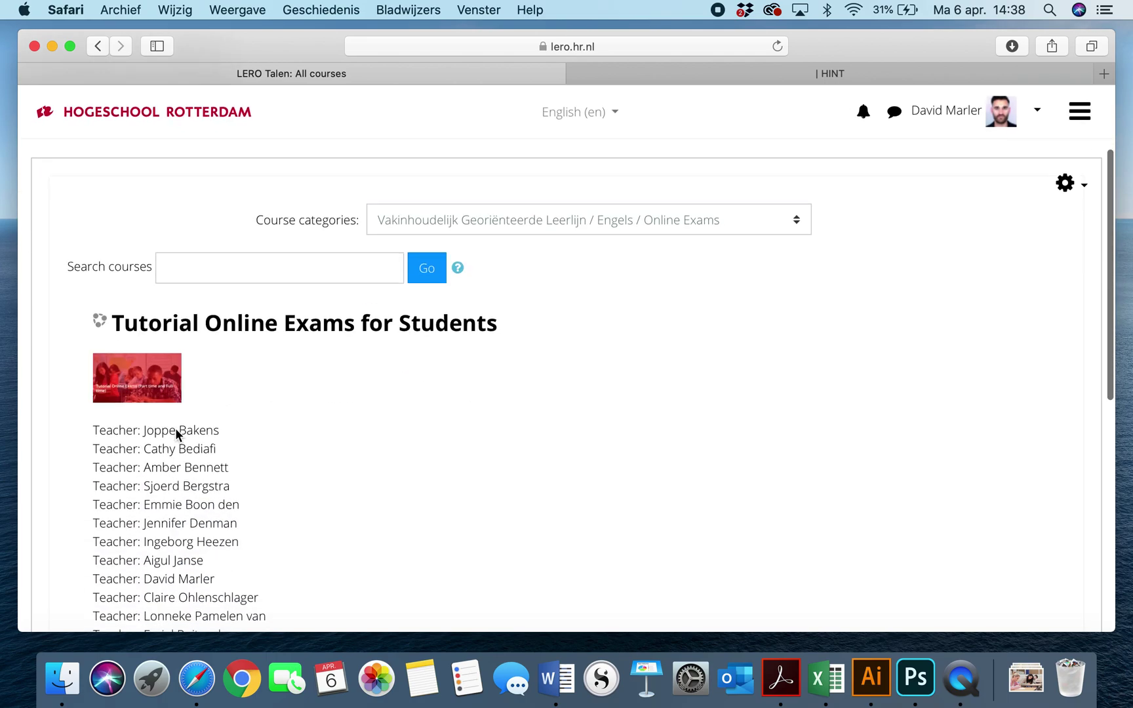
pyautogui.scroll(-10, 176, 434)
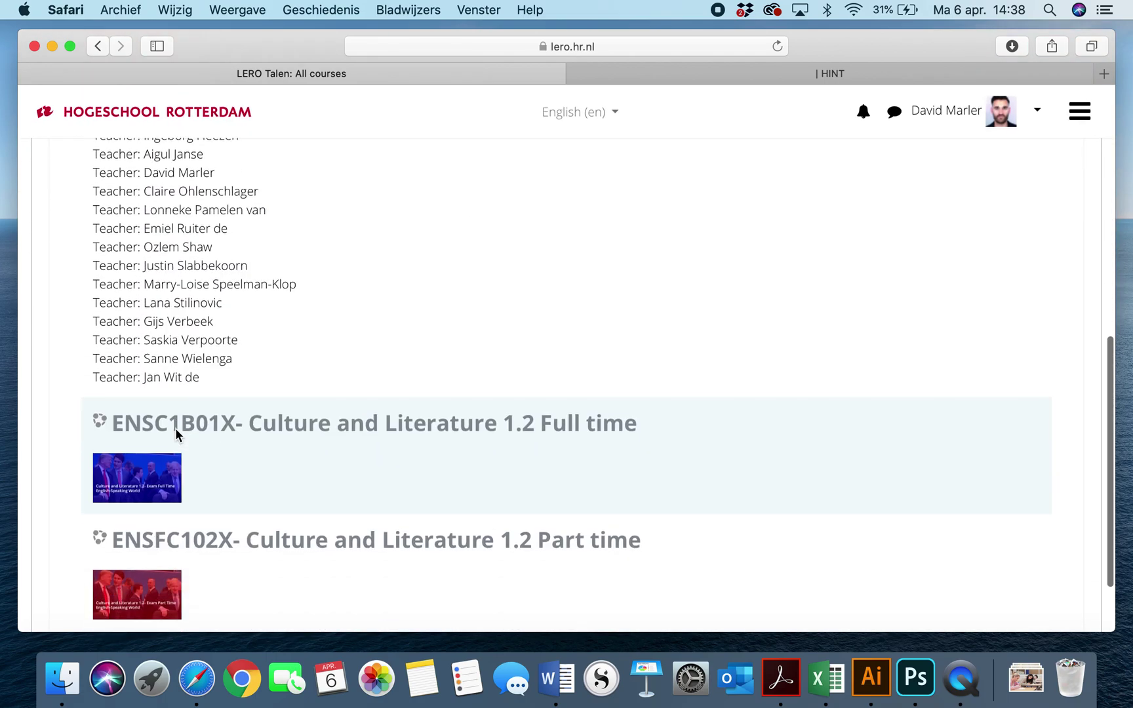
pyautogui.scroll(14, 175, 427)
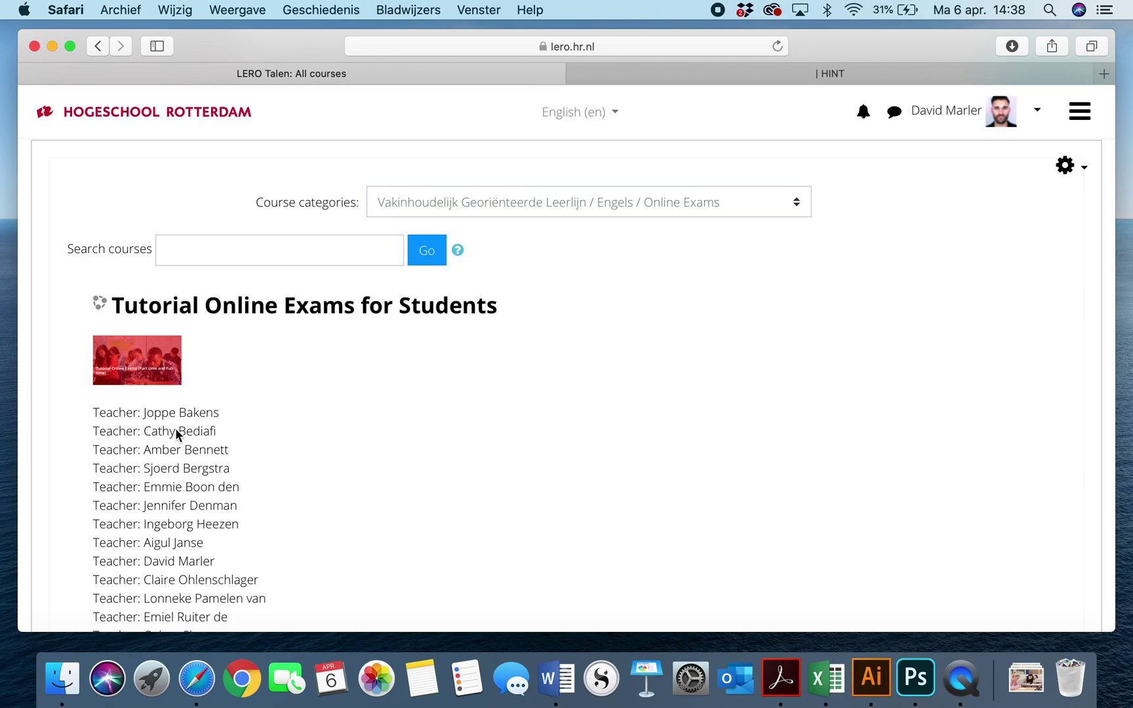
pyautogui.scroll(-10, 175, 430)
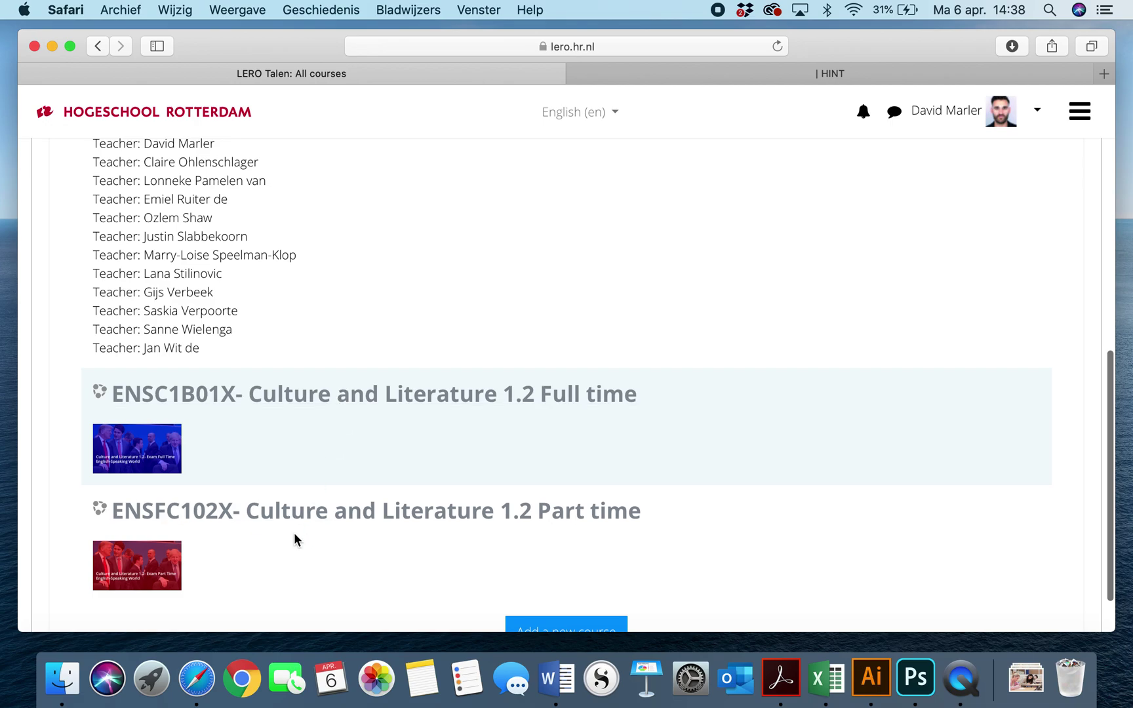
pyautogui.scroll(5, 322, 489)
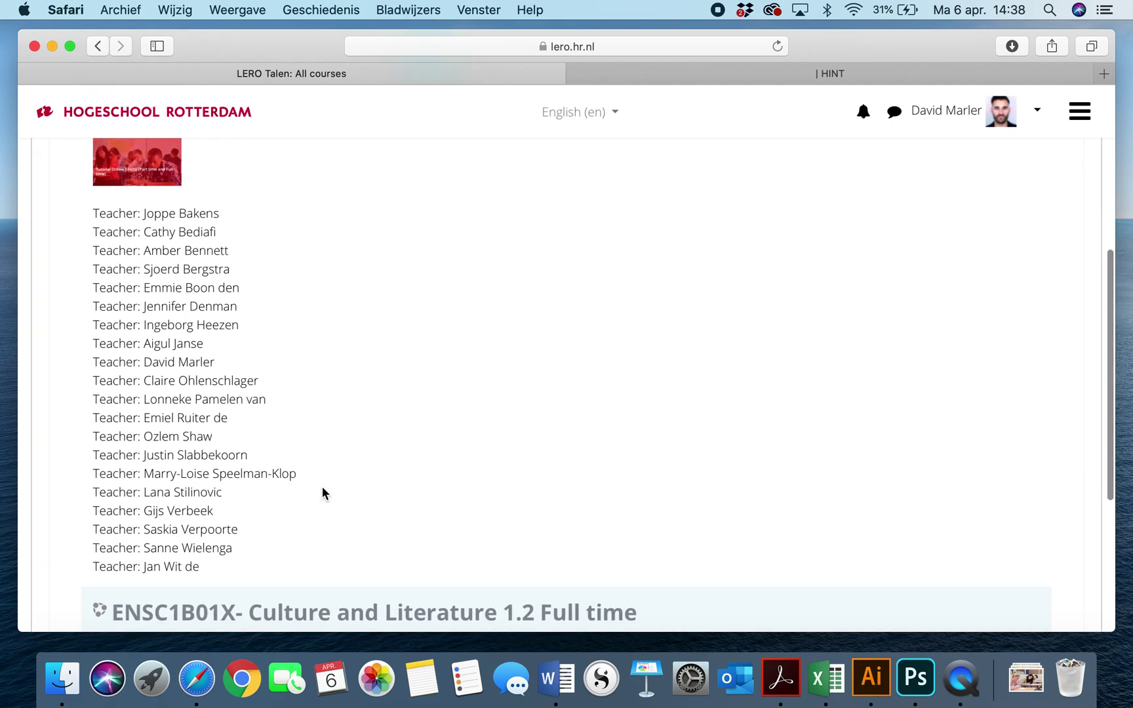
pyautogui.scroll(4, 321, 493)
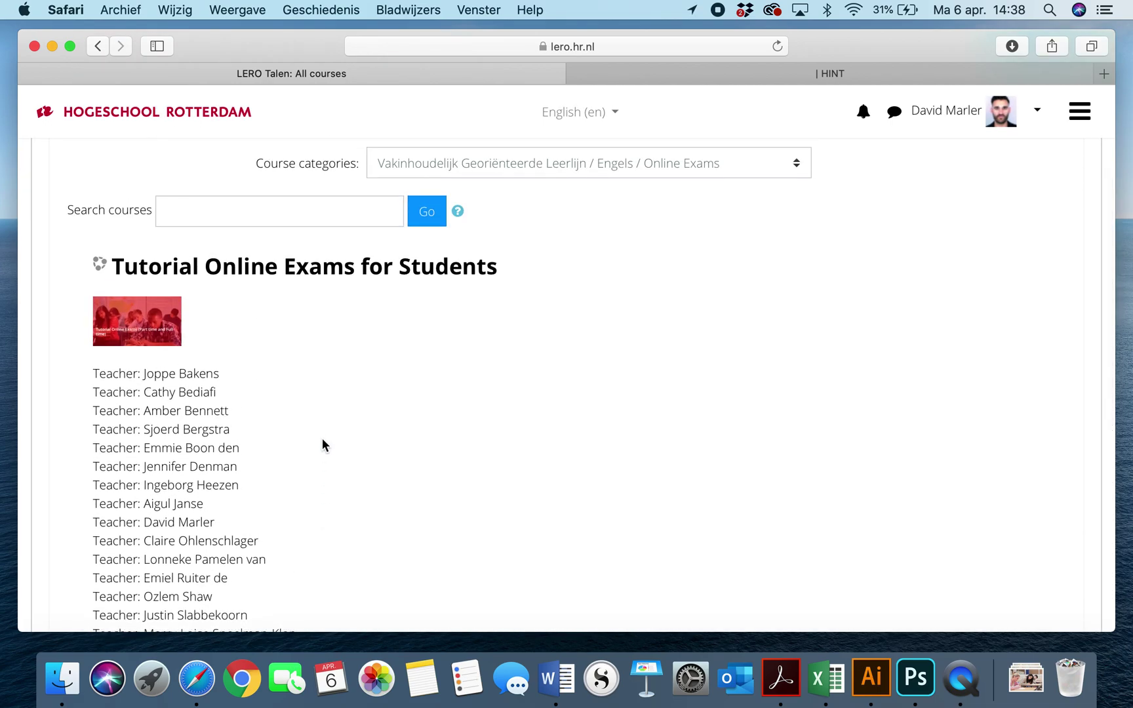
pyautogui.click(325, 272)
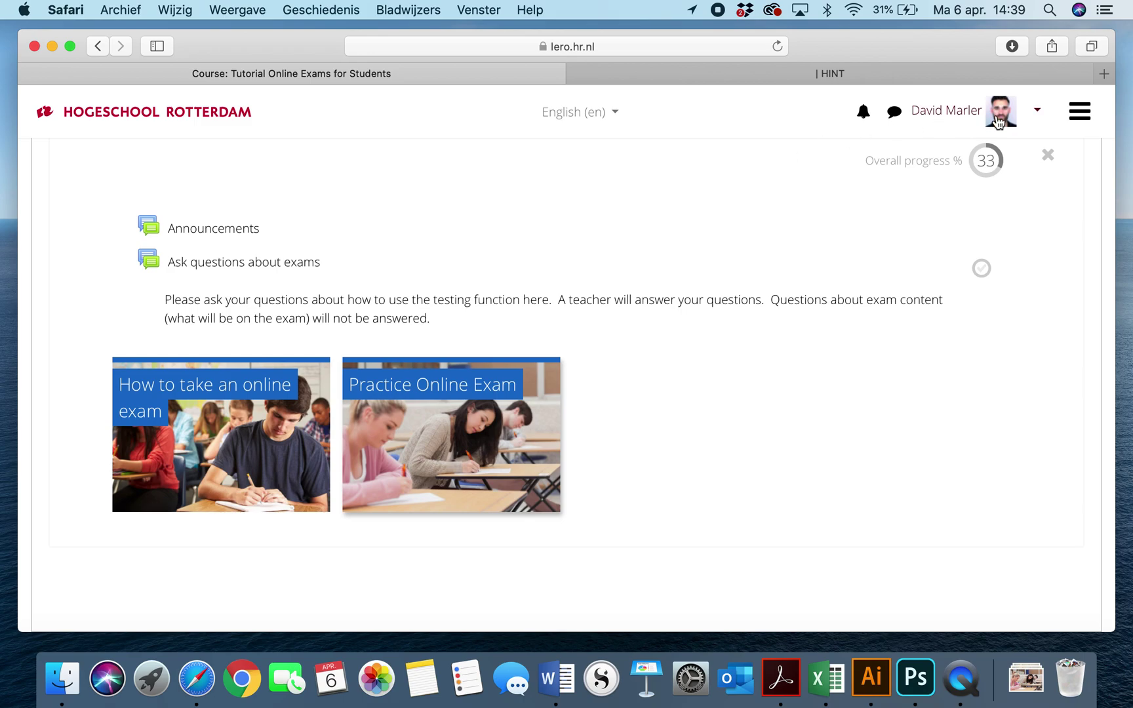
# - Switch the Tutorial Online Exams for Students course view to the Student role
pyautogui.click(1036, 111)
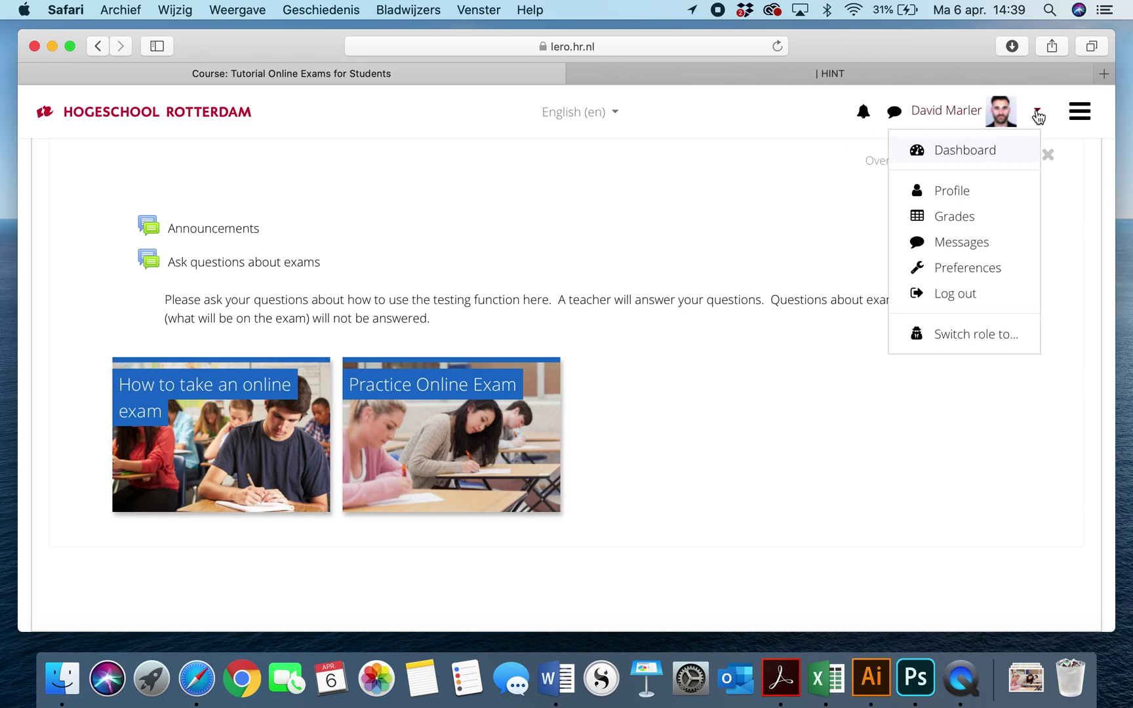
pyautogui.click(976, 335)
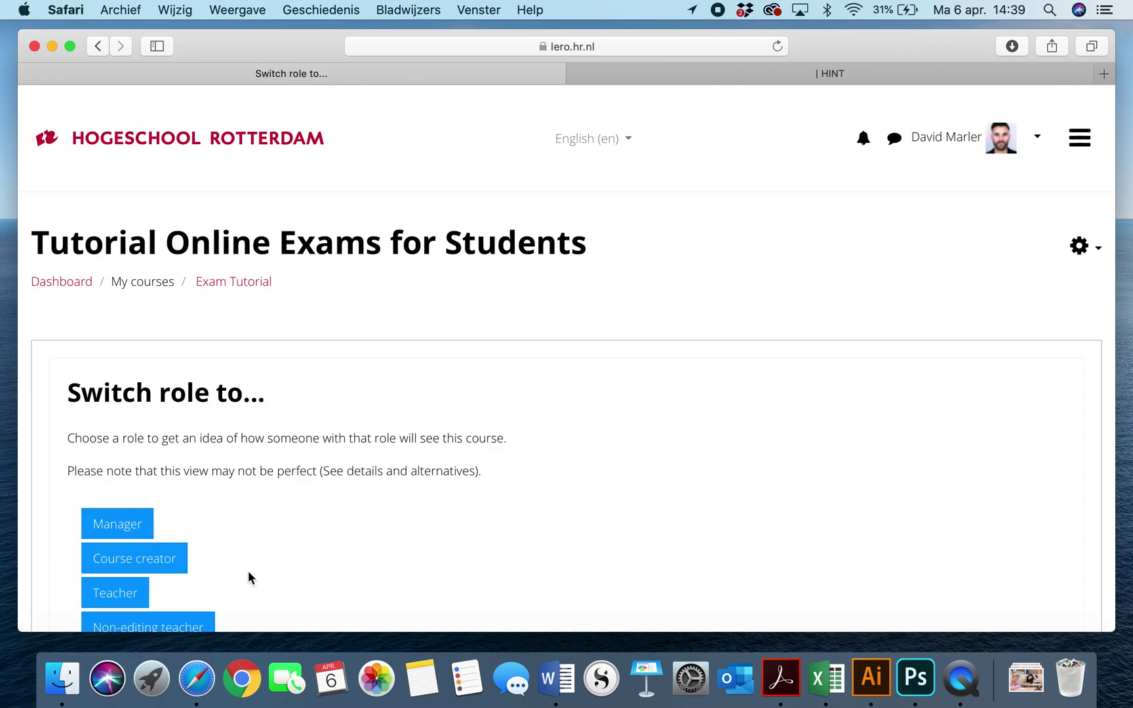
pyautogui.scroll(-4, 248, 573)
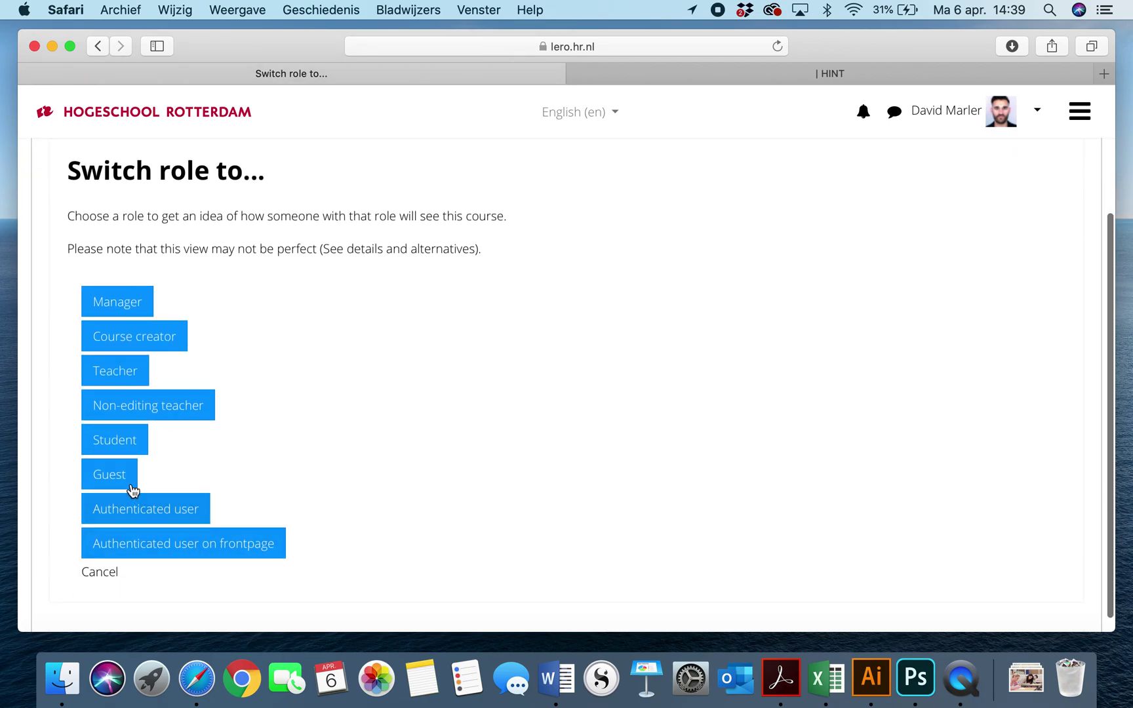
pyautogui.click(120, 445)
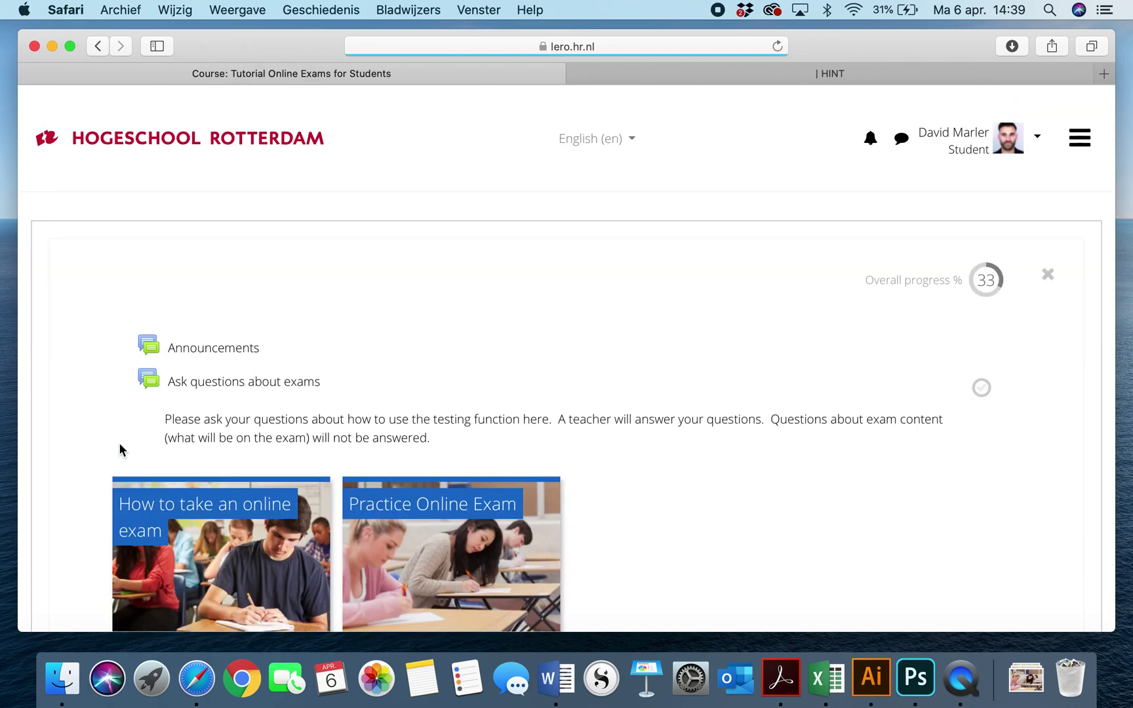
pyautogui.scroll(-2, 546, 218)
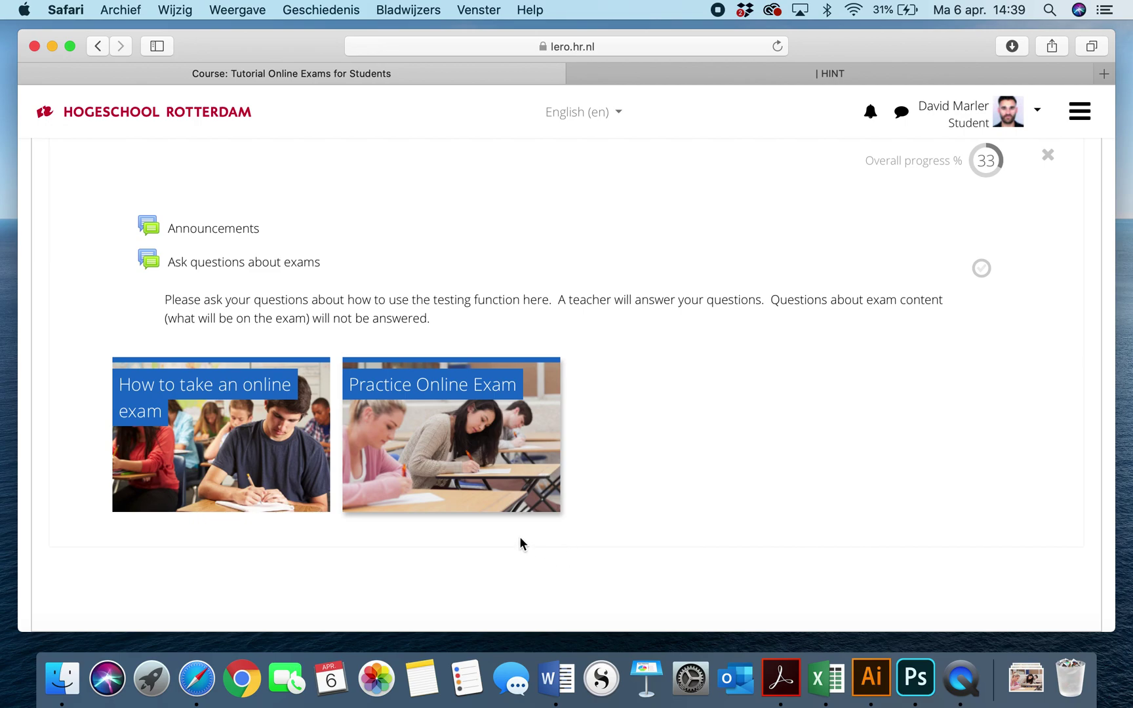
# - Expand Practice Online Exam, open Test part one, and request a new attempt
pyautogui.click(490, 441)
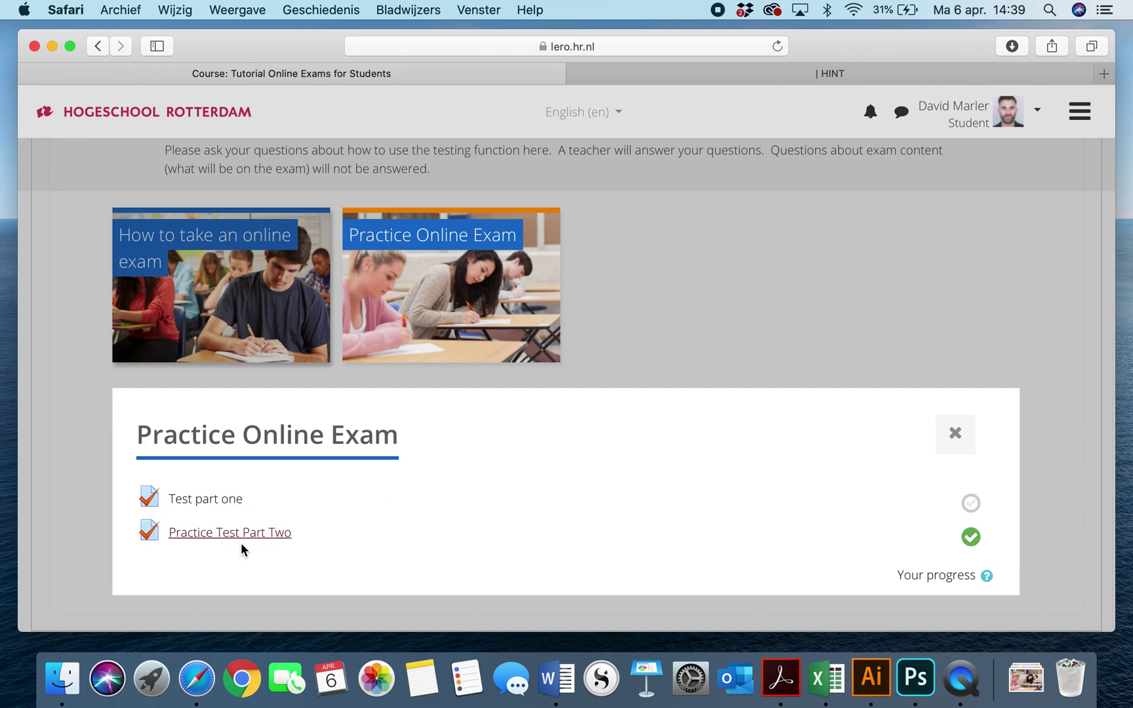
pyautogui.click(225, 502)
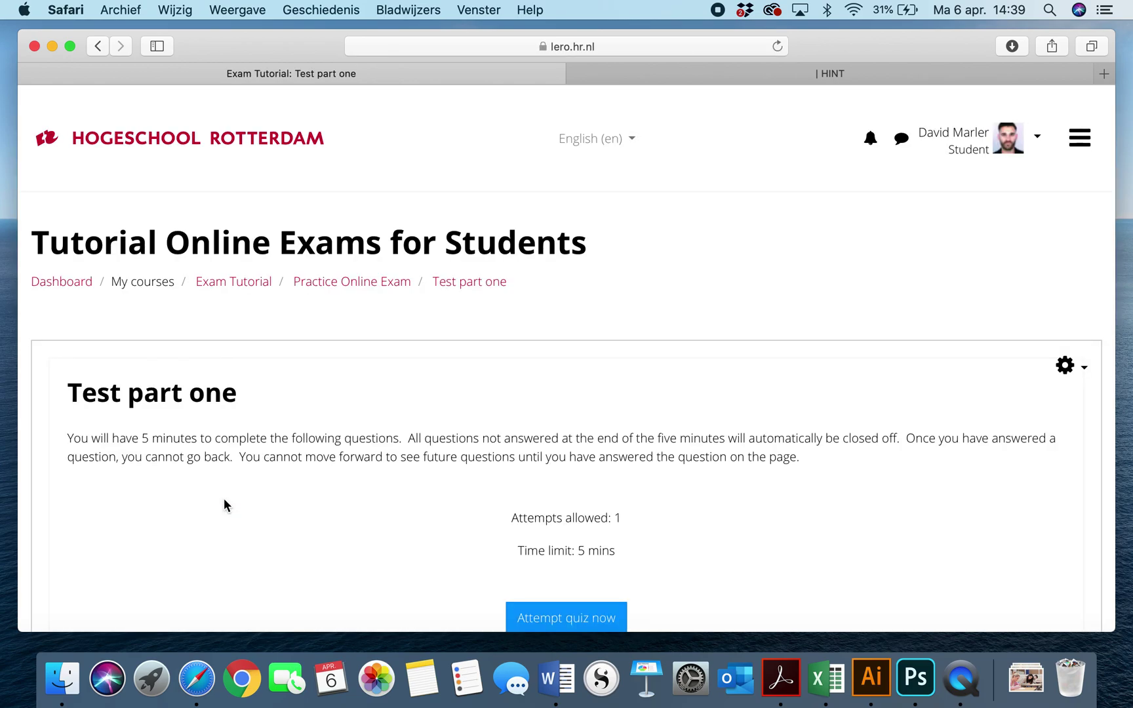
pyautogui.scroll(-3, 224, 499)
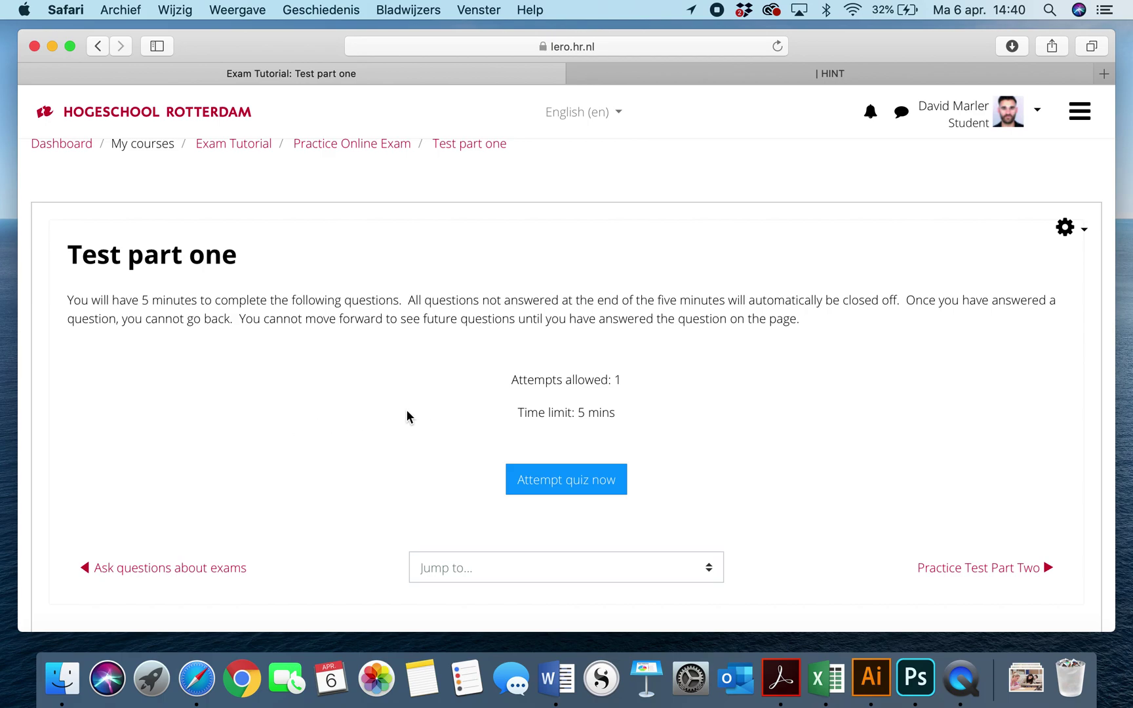
pyautogui.click(560, 485)
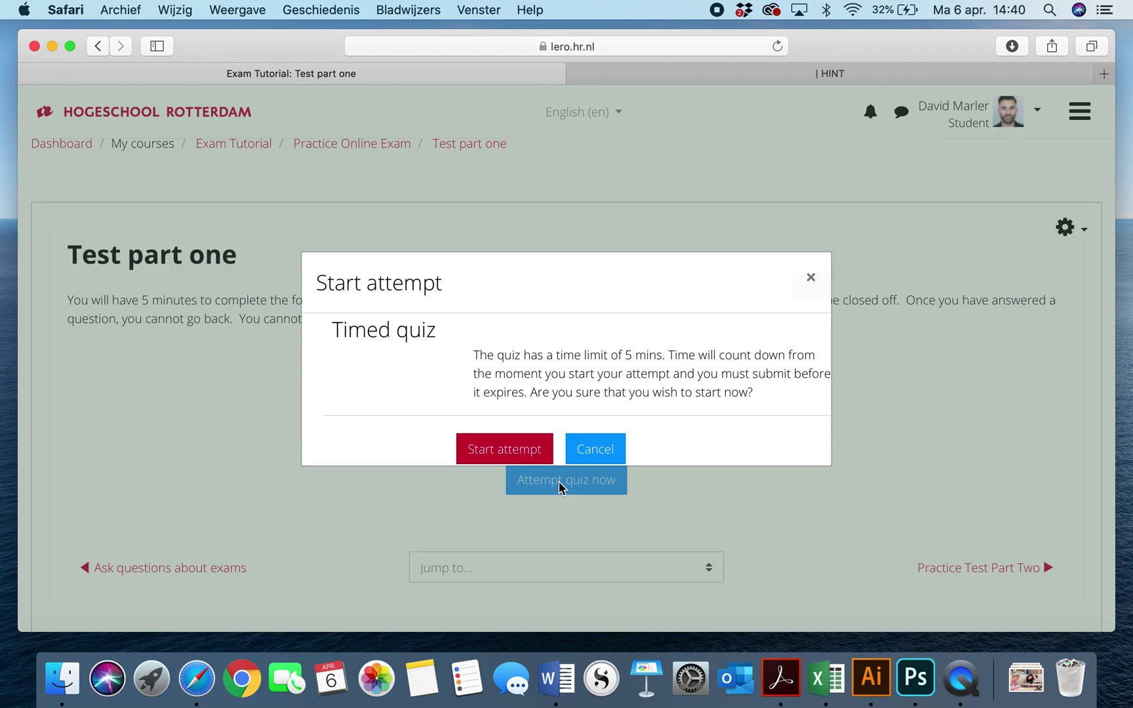
# - Confirm the timed attempt and answer question 1 with Lingua Franca
pyautogui.click(516, 451)
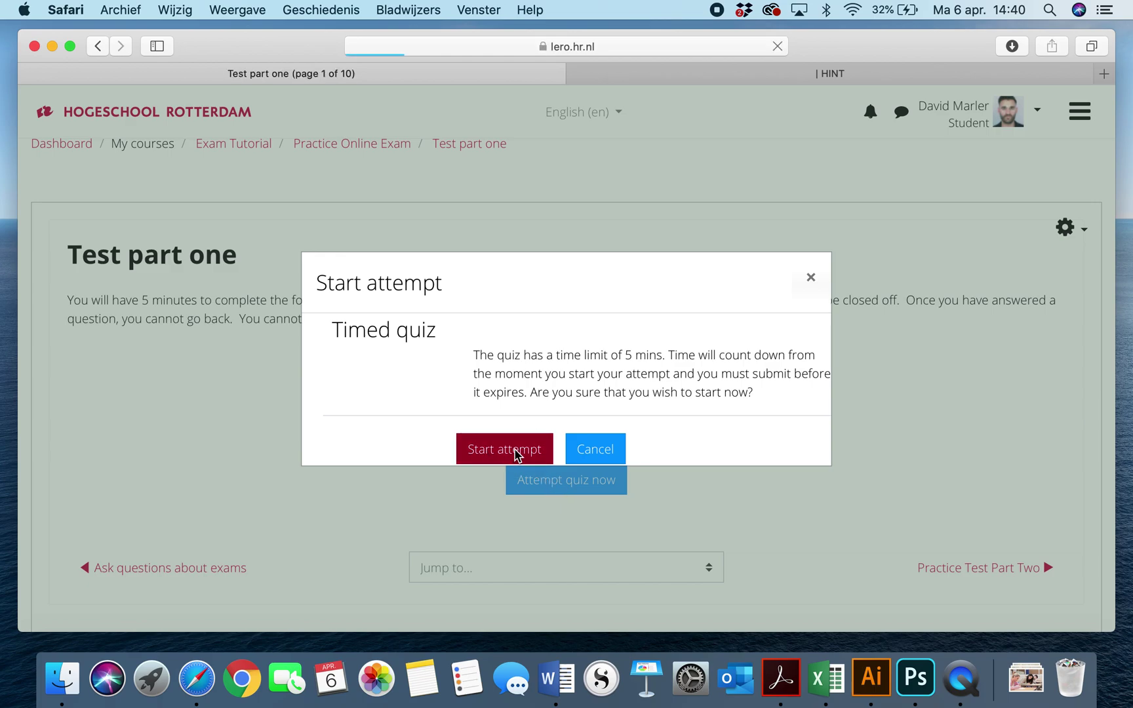
pyautogui.scroll(-5, 514, 447)
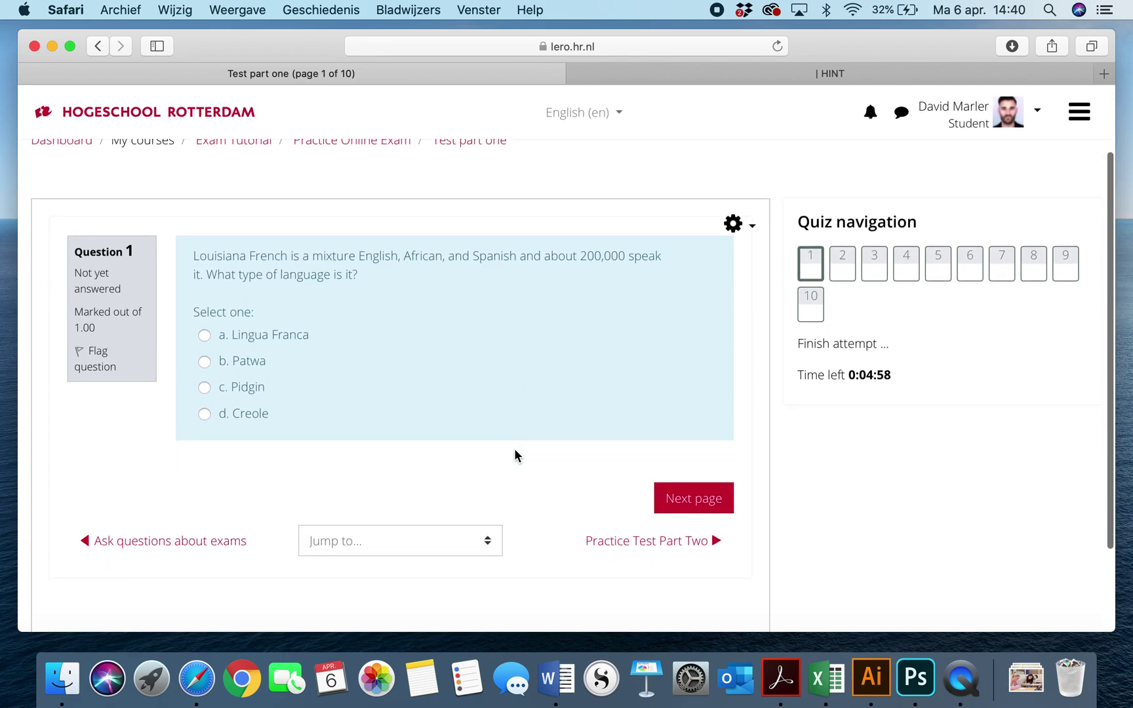
pyautogui.click(222, 338)
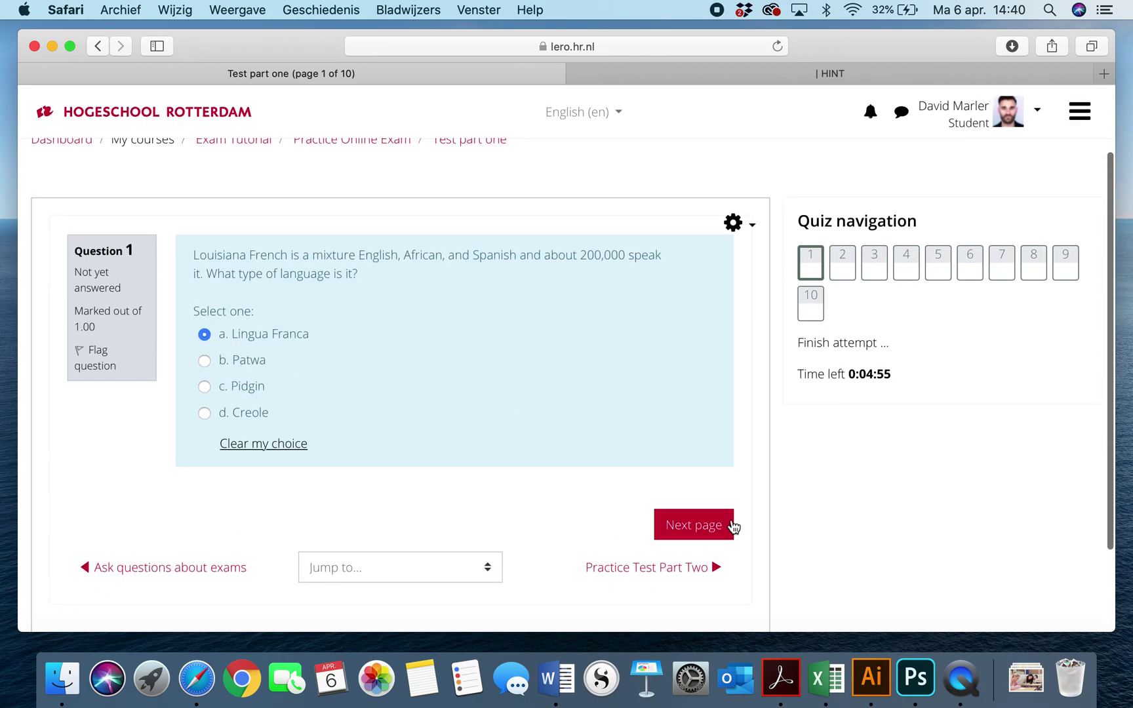
pyautogui.click(839, 264)
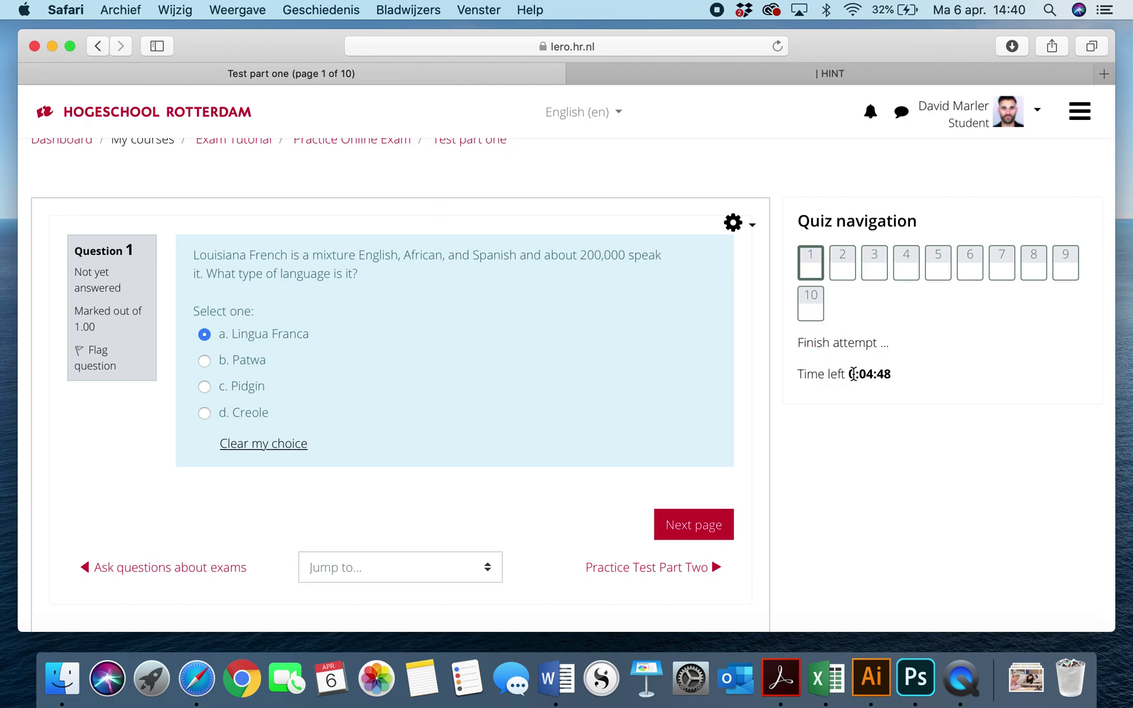
pyautogui.moveTo(887, 373); pyautogui.dragTo(793, 373)
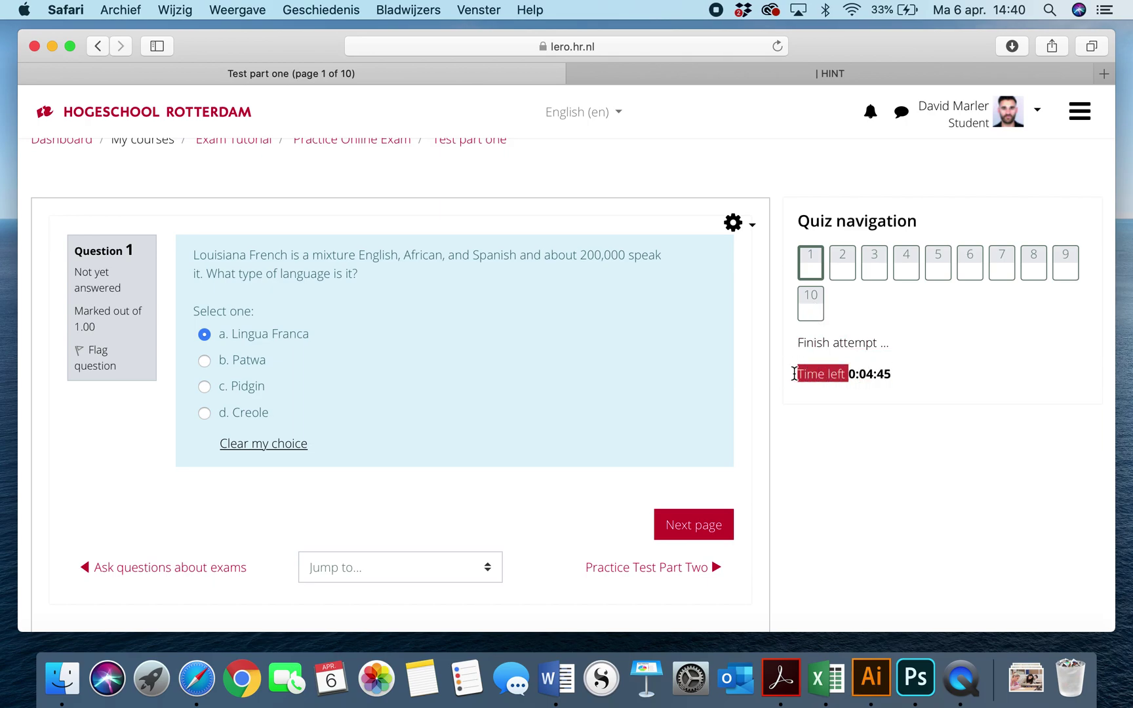
pyautogui.click(835, 412)
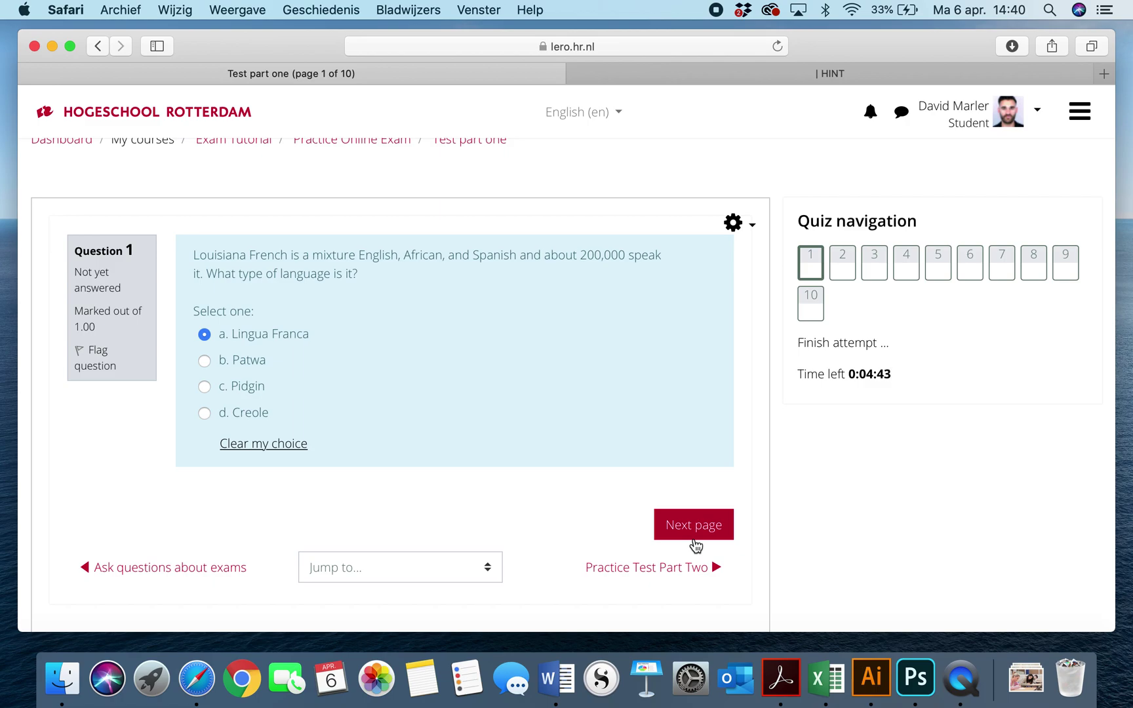
pyautogui.click(695, 530)
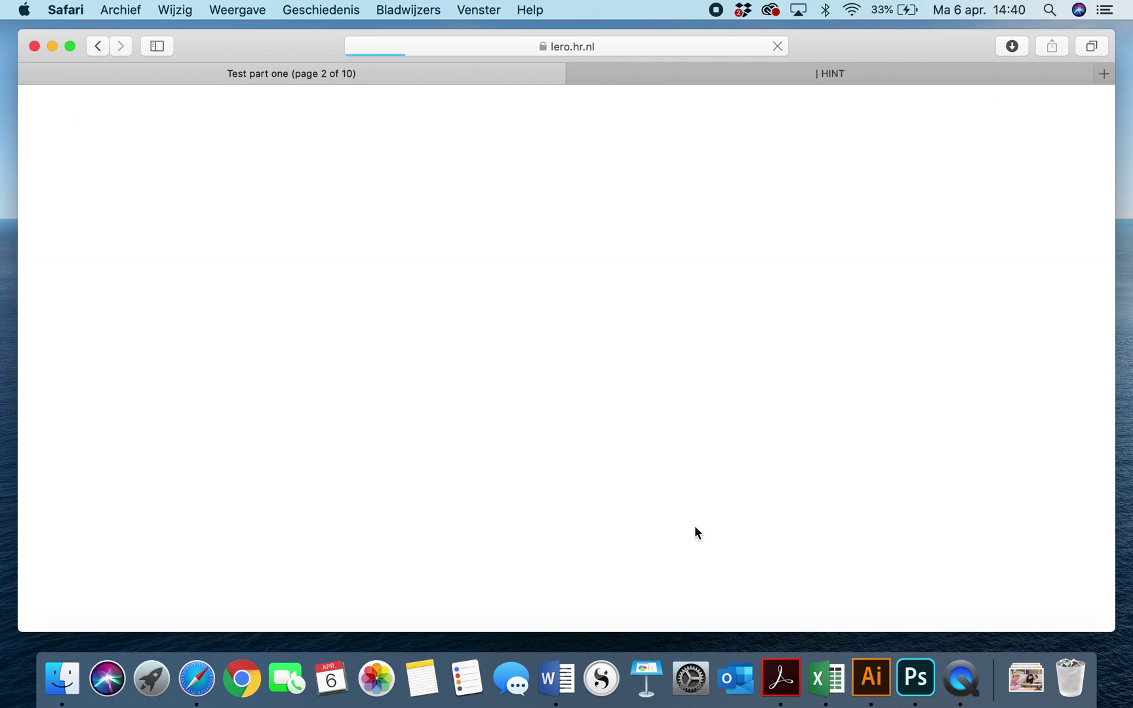
# - Answer question 2 with Salad bowl and question 3 with Naissance Peers
pyautogui.click(230, 506)
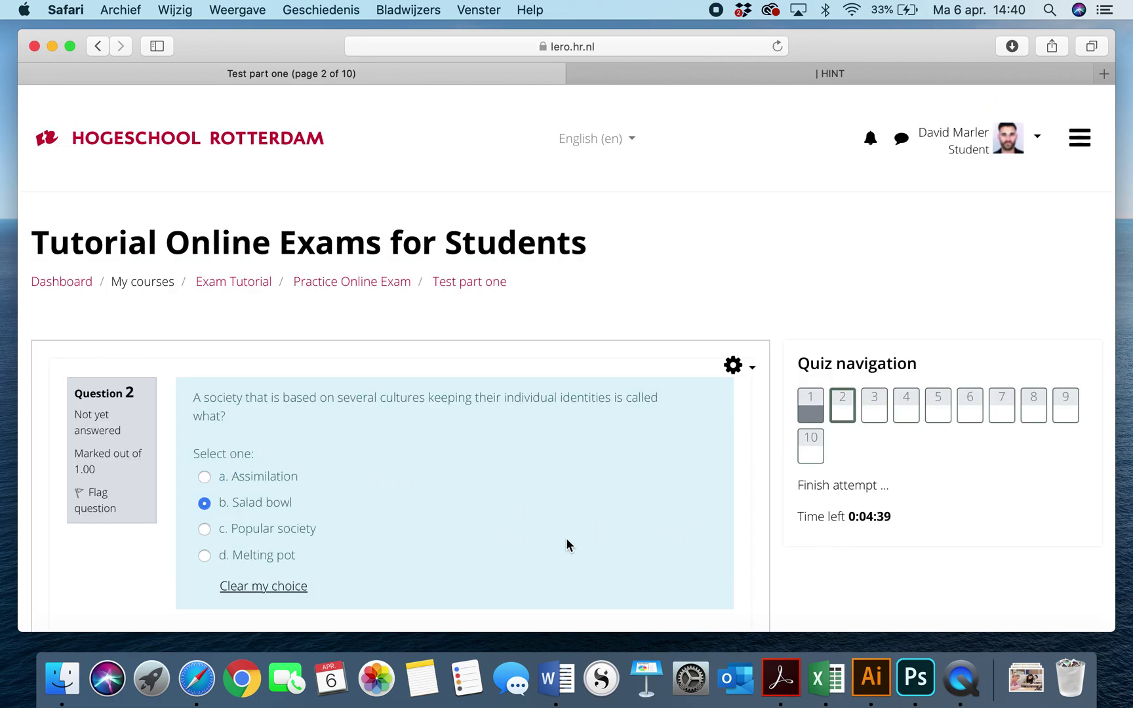
pyautogui.scroll(-5, 577, 541)
pyautogui.click(689, 485)
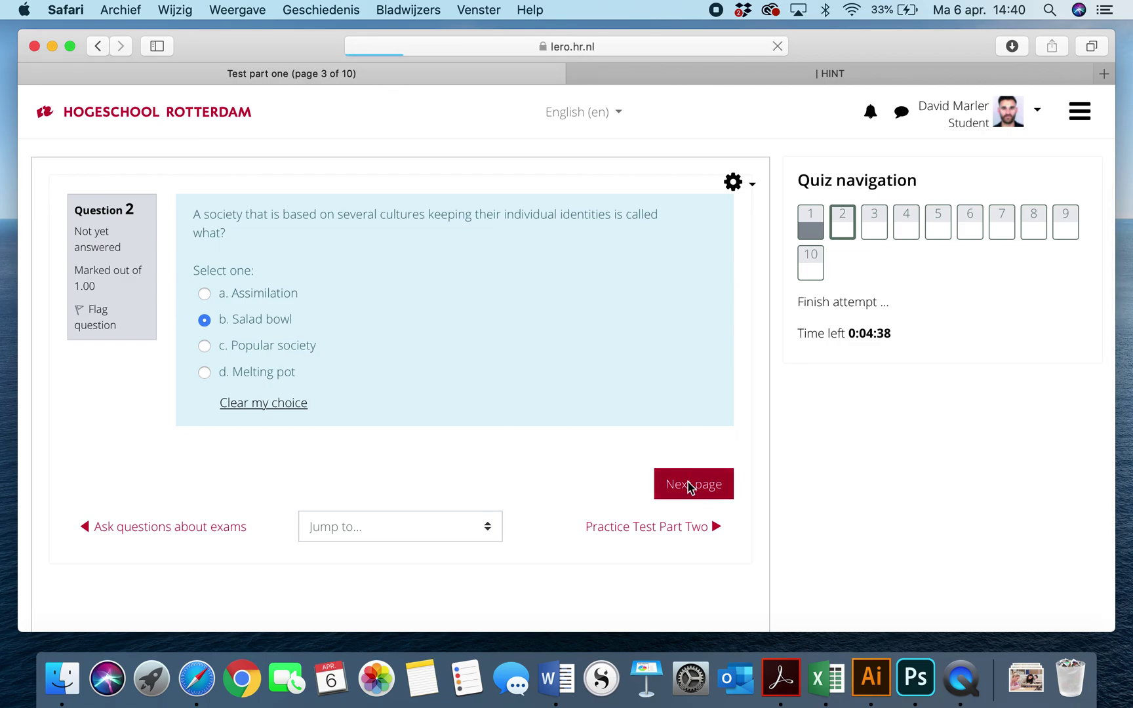
pyautogui.scroll(-5, 394, 438)
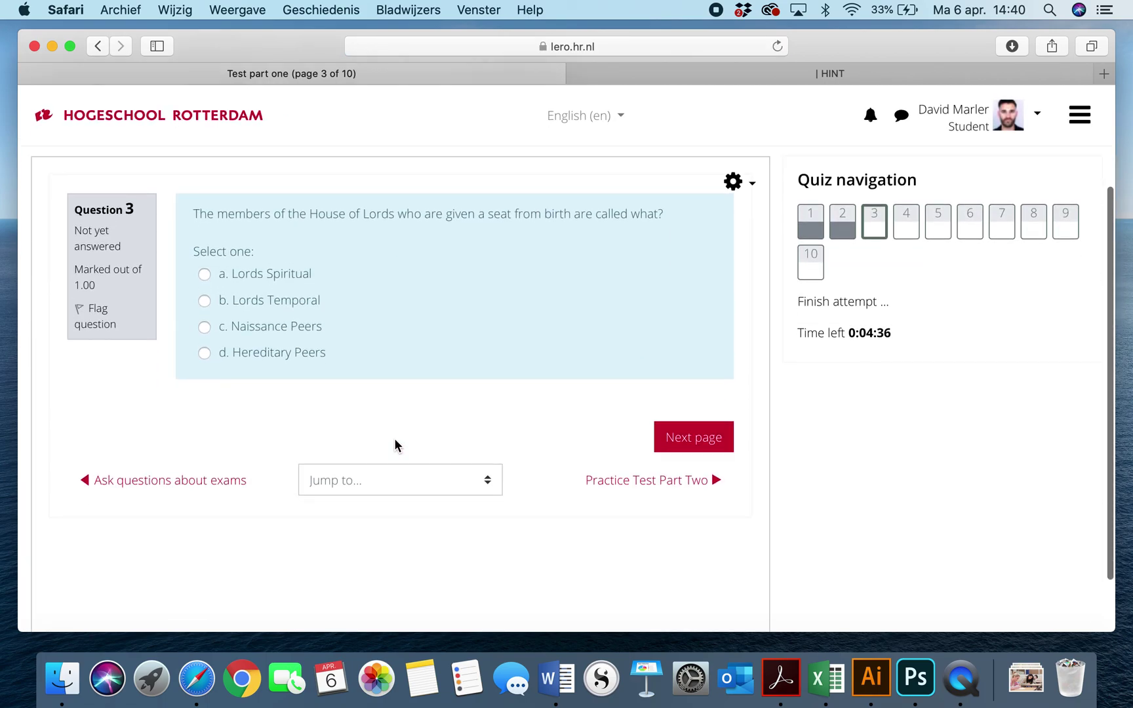
pyautogui.click(289, 316)
pyautogui.click(687, 469)
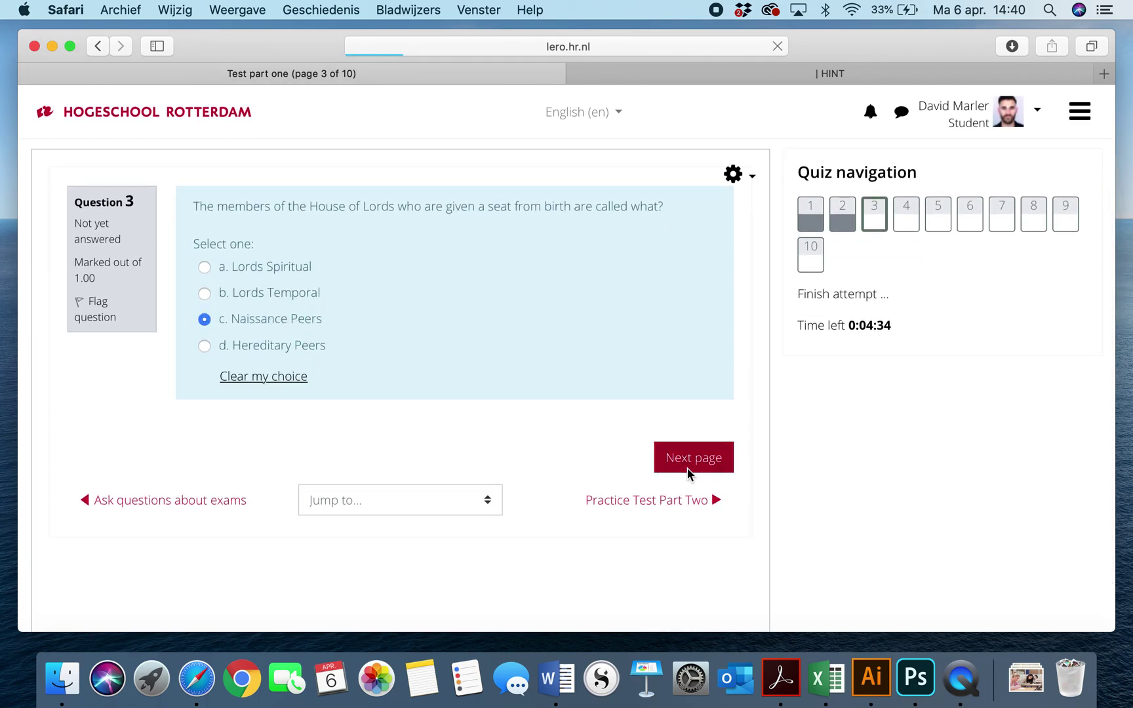
# - Answer question 4 with IRA and question 5 with the second transcription
pyautogui.click(234, 458)
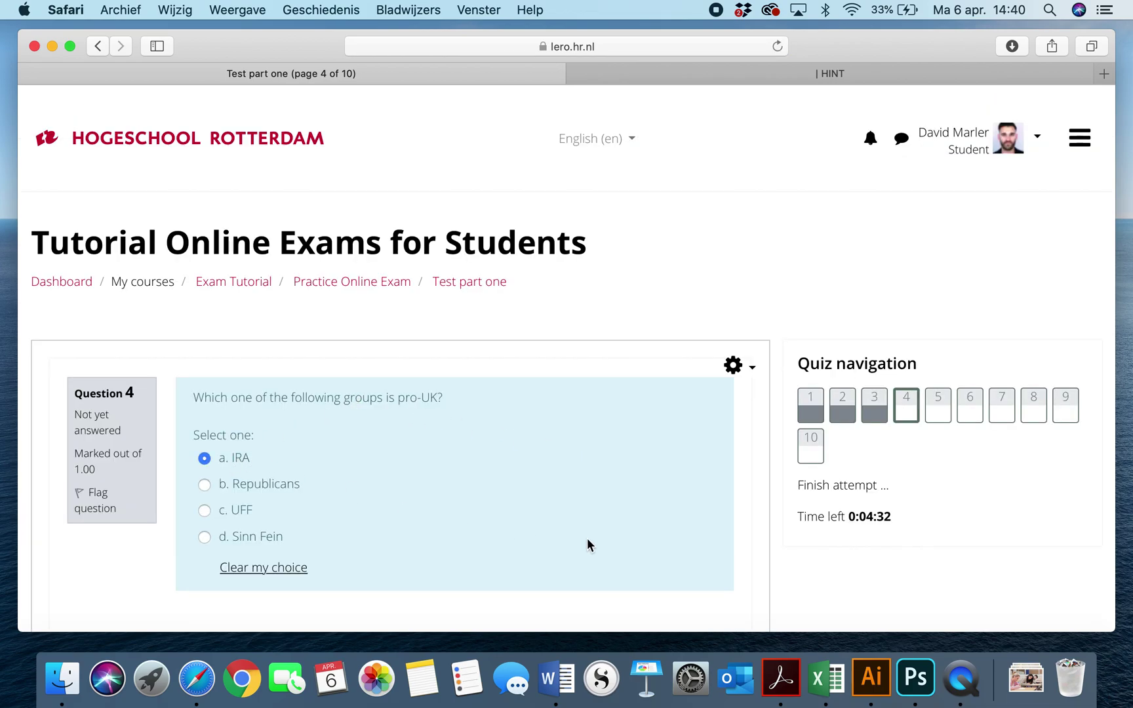
pyautogui.scroll(-5, 603, 564)
pyautogui.click(713, 472)
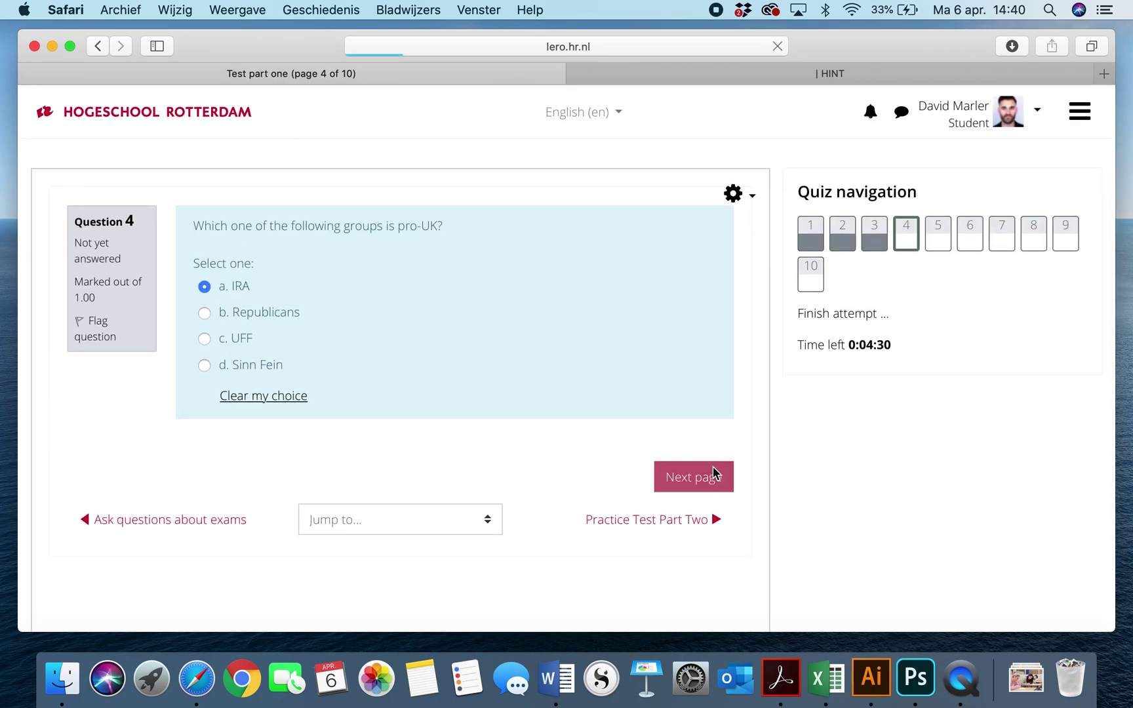
pyautogui.scroll(-2, 481, 507)
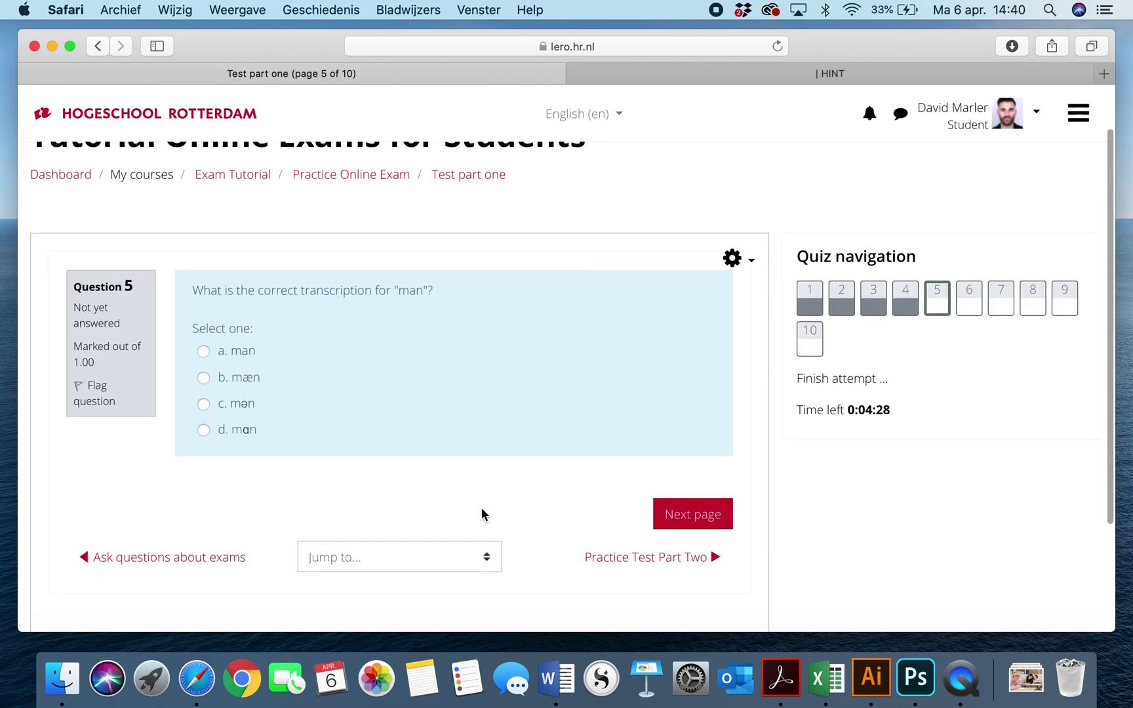
pyautogui.click(244, 378)
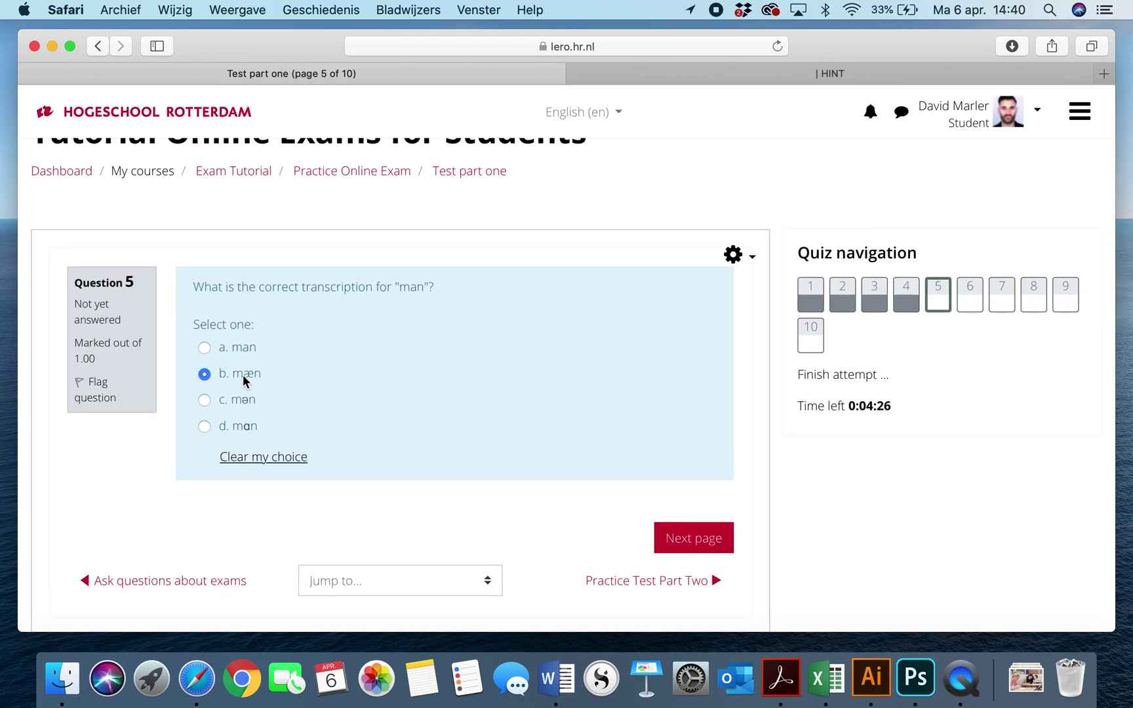
pyautogui.click(668, 537)
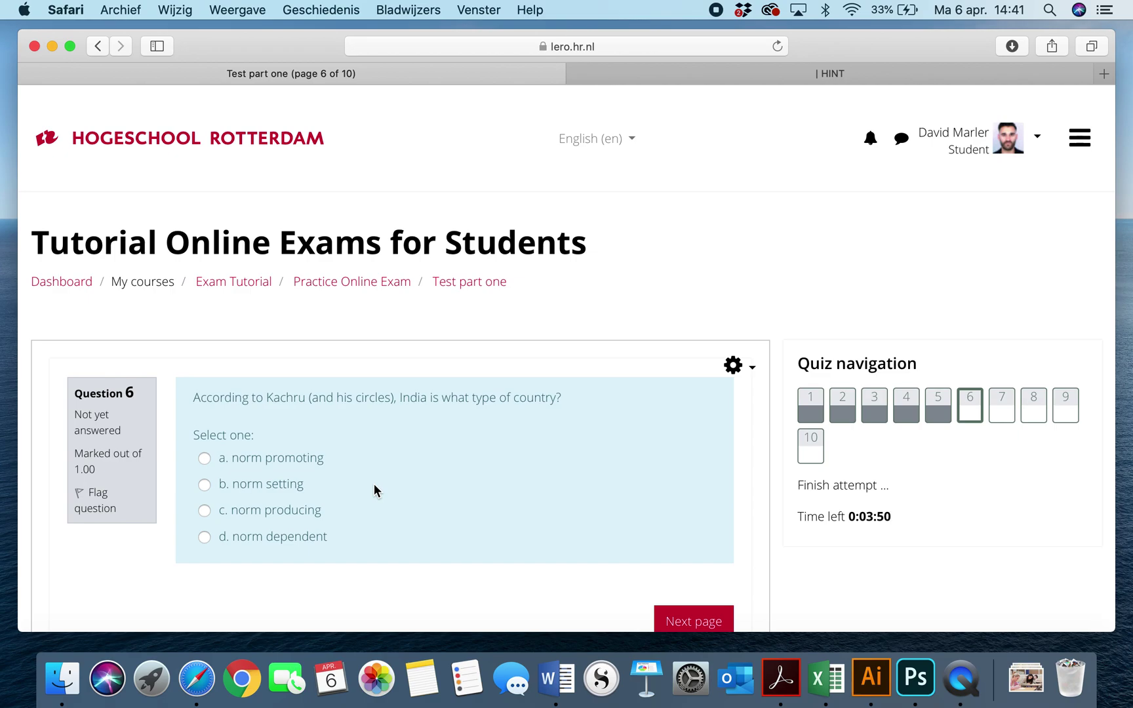
# - Scroll down question 6 to bring the norm dependent option into view
pyautogui.scroll(-2, 374, 483)
# - Answer question 6 with norm dependent and question 7 with Creole
pyautogui.click(309, 473)
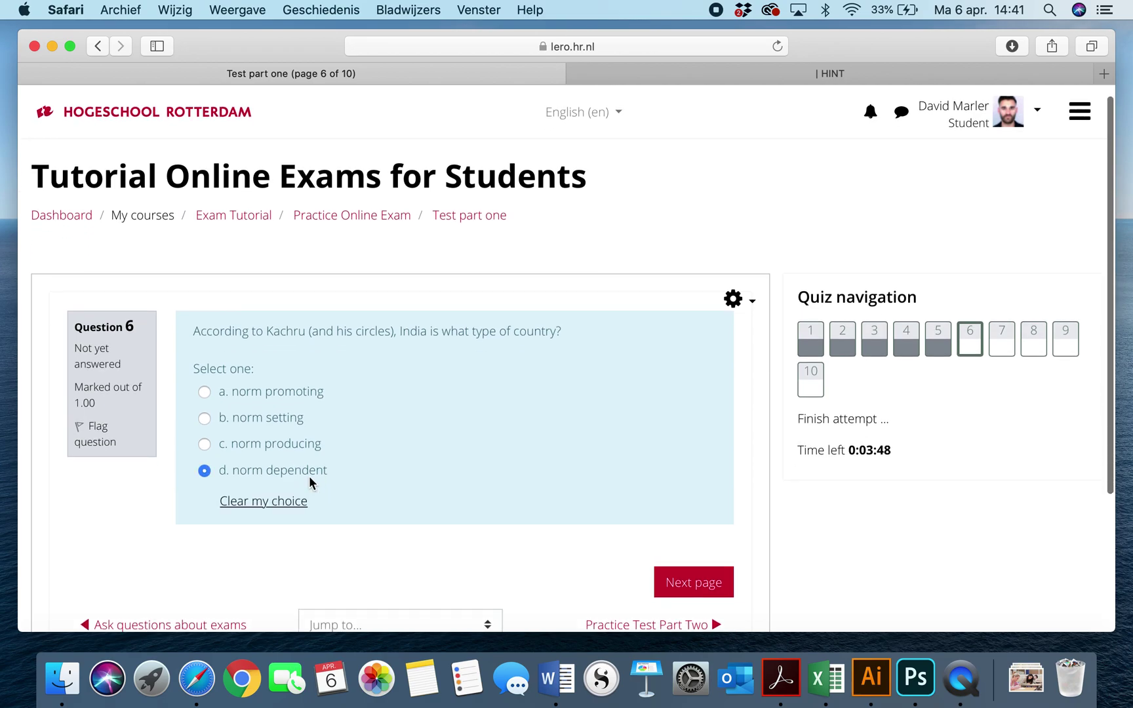
pyautogui.click(701, 592)
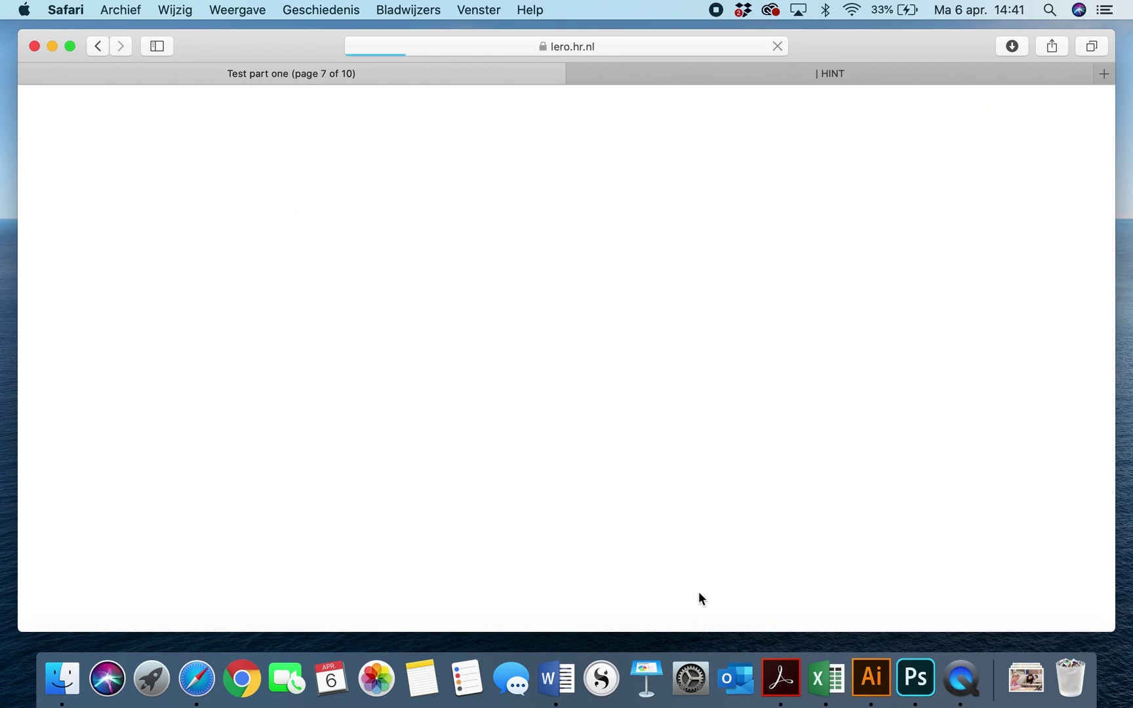
pyautogui.click(262, 477)
pyautogui.scroll(-5, 542, 485)
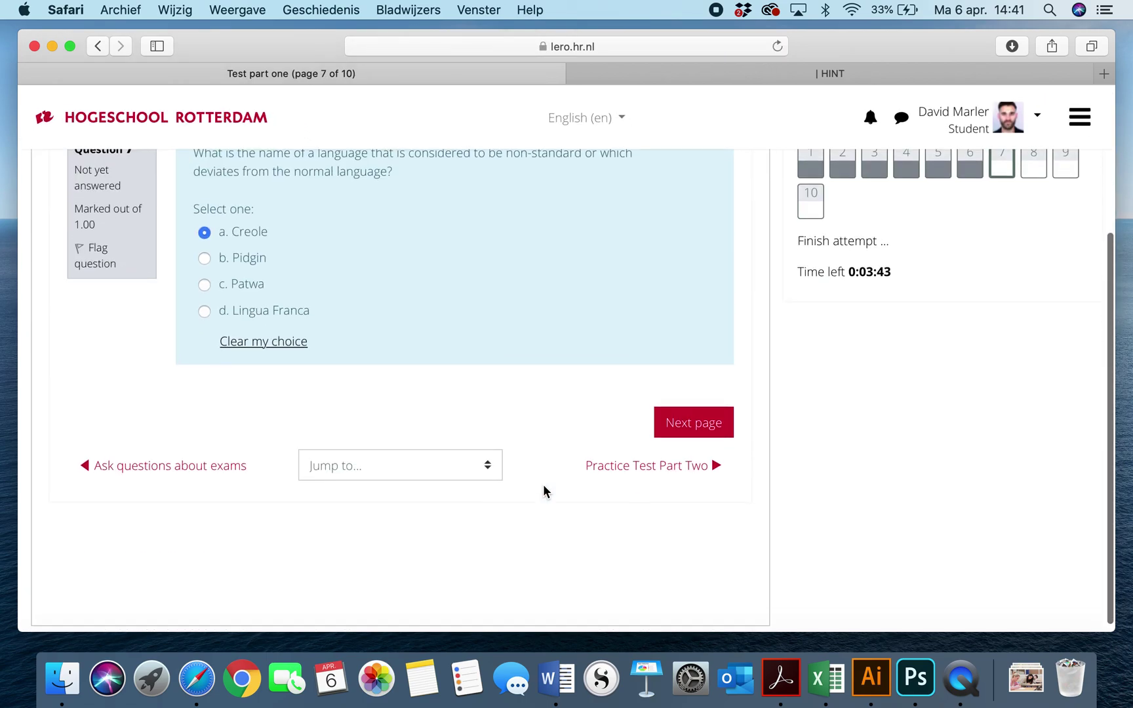
pyautogui.click(680, 420)
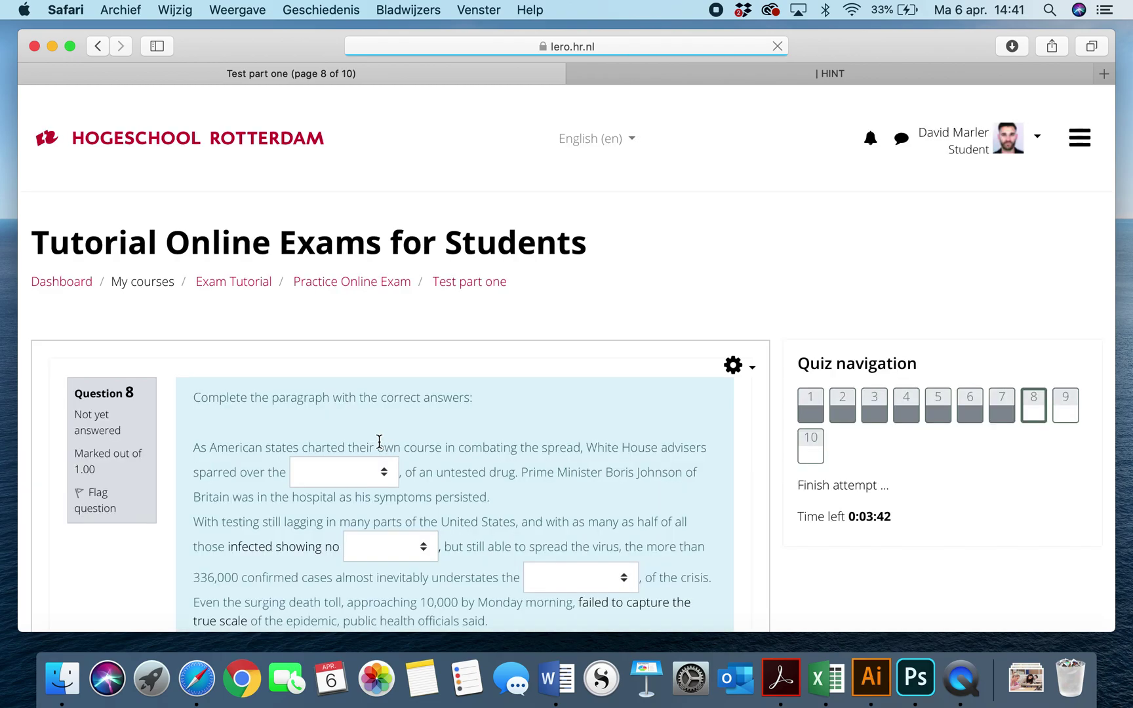
# - Fill question 8's three blanks with affectiveness, symptoms and bigness
pyautogui.scroll(-5, 379, 441)
pyautogui.click(363, 271)
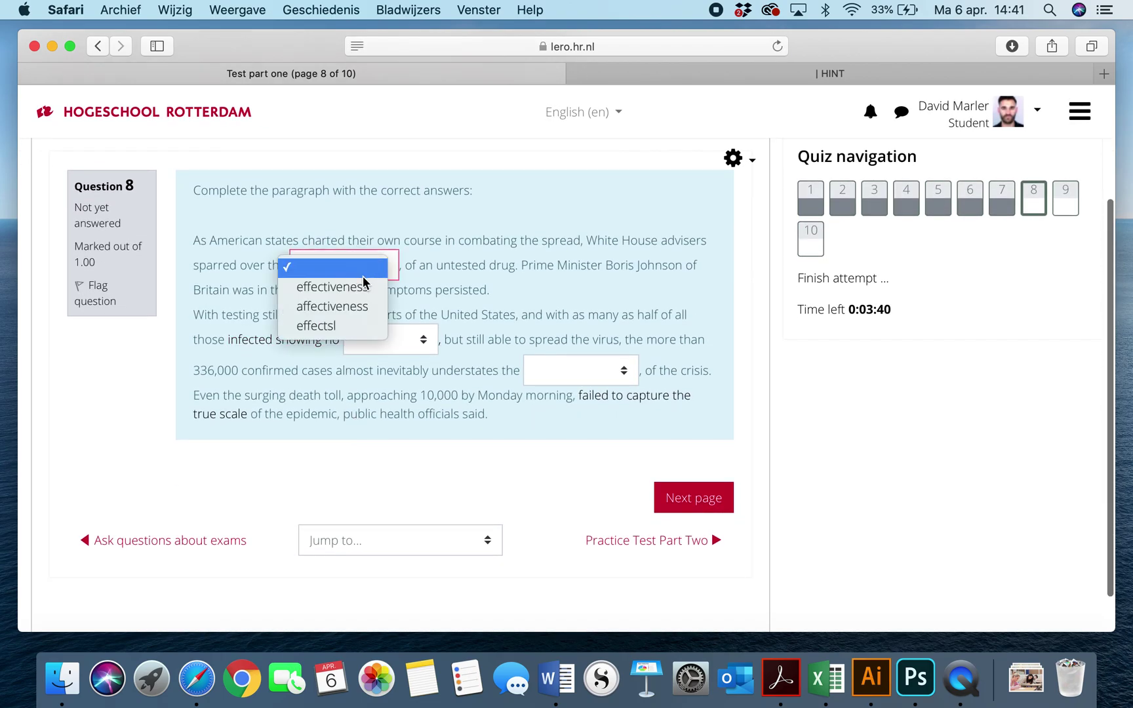
pyautogui.click(363, 302)
pyautogui.click(407, 339)
pyautogui.click(410, 366)
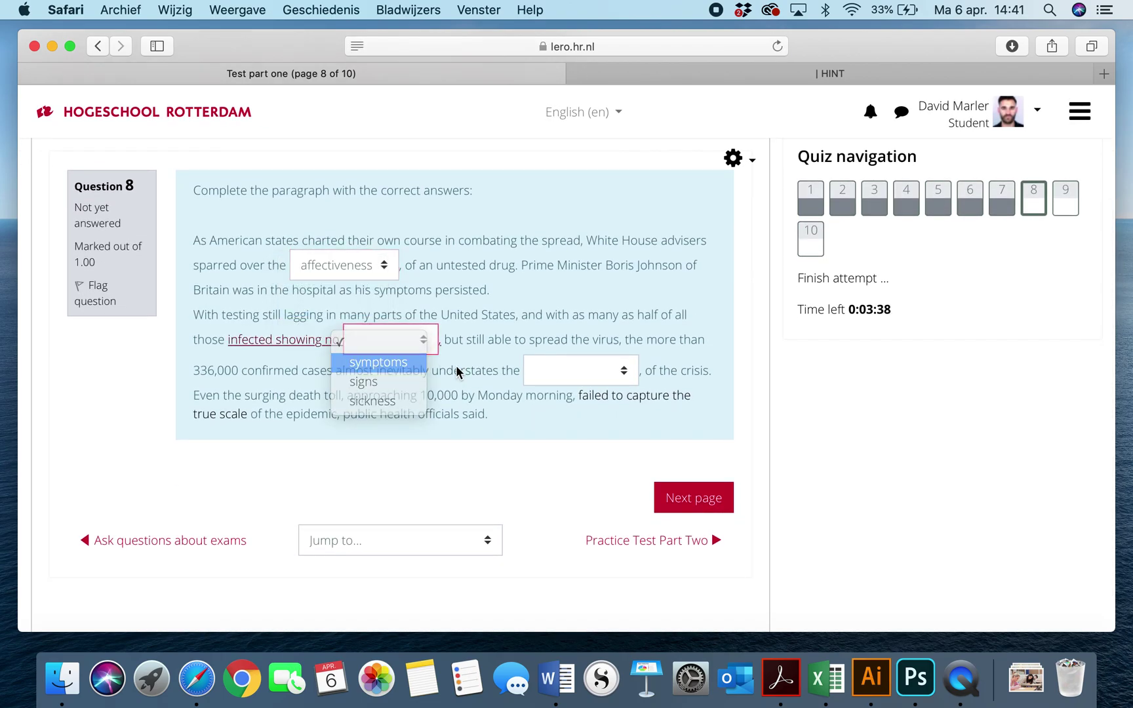
pyautogui.click(557, 370)
pyautogui.click(544, 419)
pyautogui.click(681, 496)
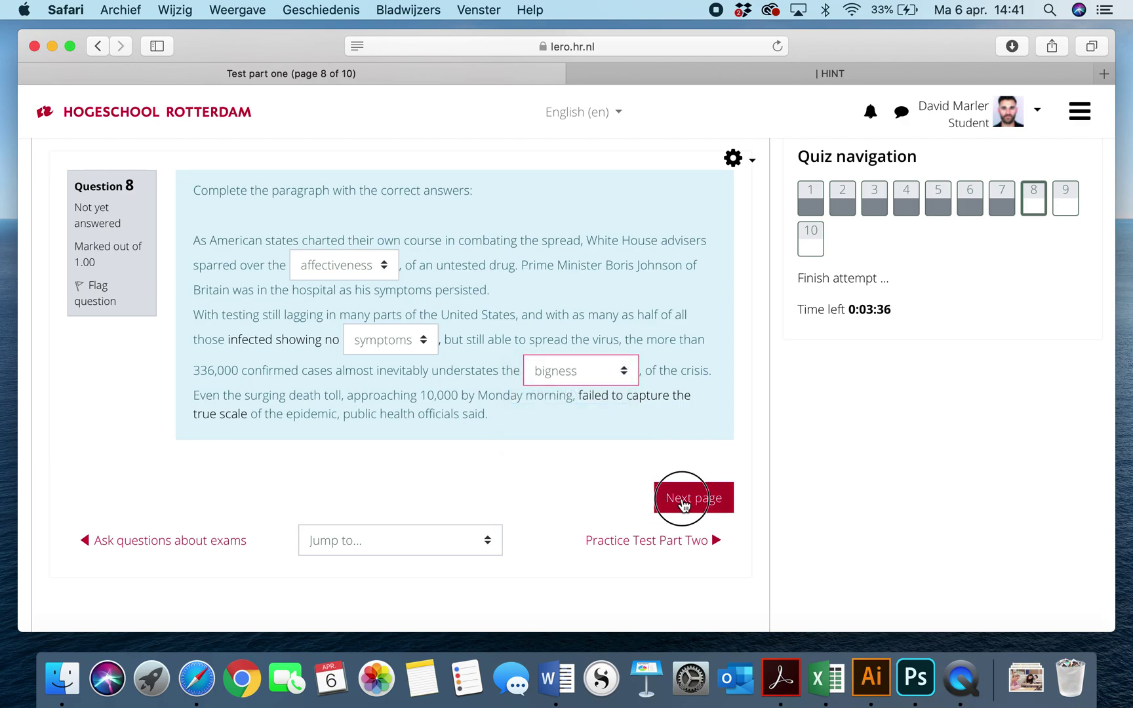
# - Answer question 9 with Despondent circle
pyautogui.scroll(-5, 682, 504)
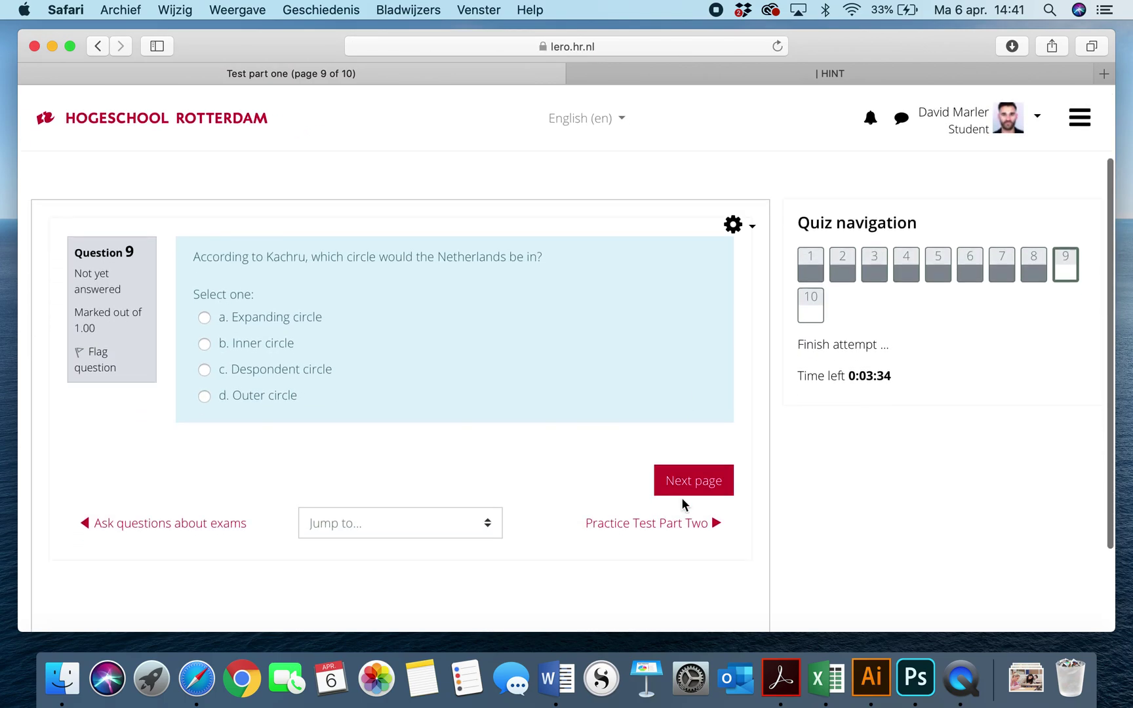
pyautogui.click(328, 359)
pyautogui.click(683, 508)
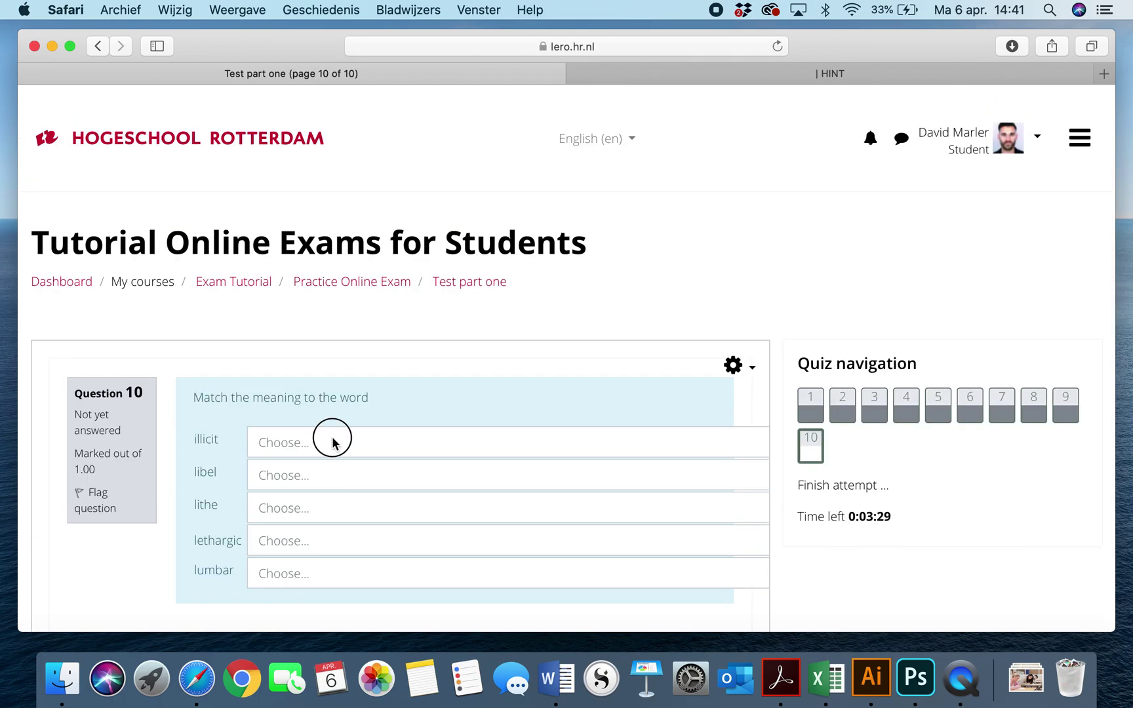
# - Match question 10's words illicit, libel, lithe, lethargic and lumbar to their chosen meanings
pyautogui.click(335, 440)
pyautogui.click(348, 501)
pyautogui.click(339, 485)
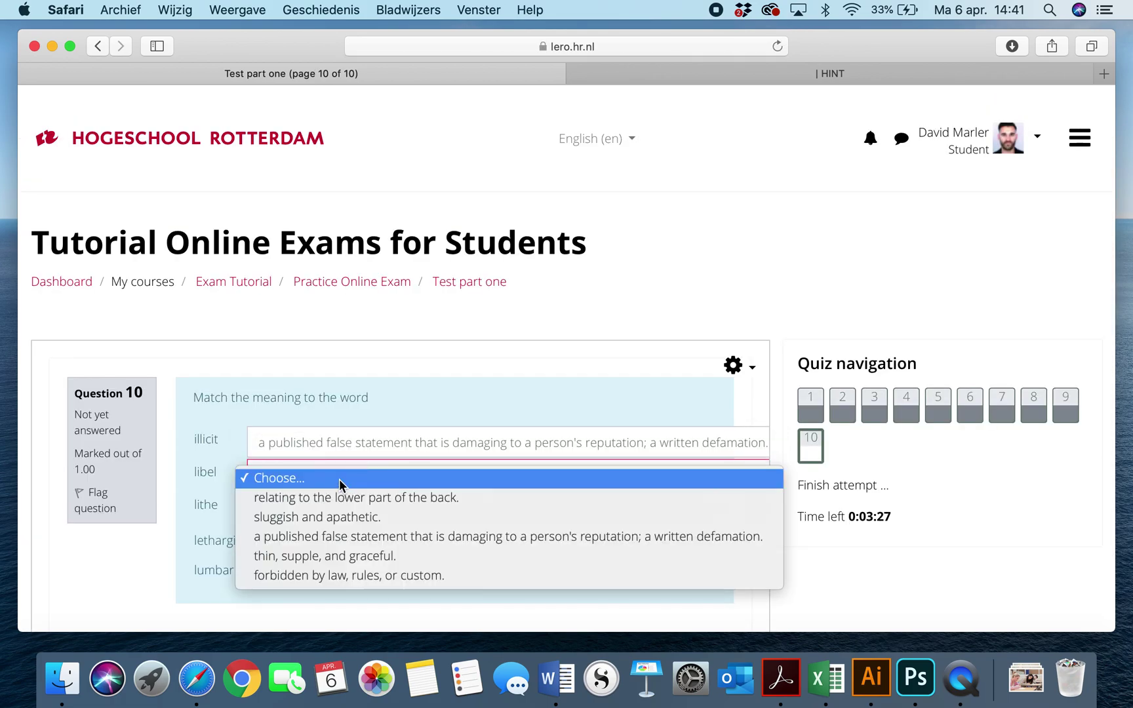
pyautogui.click(354, 558)
pyautogui.click(347, 512)
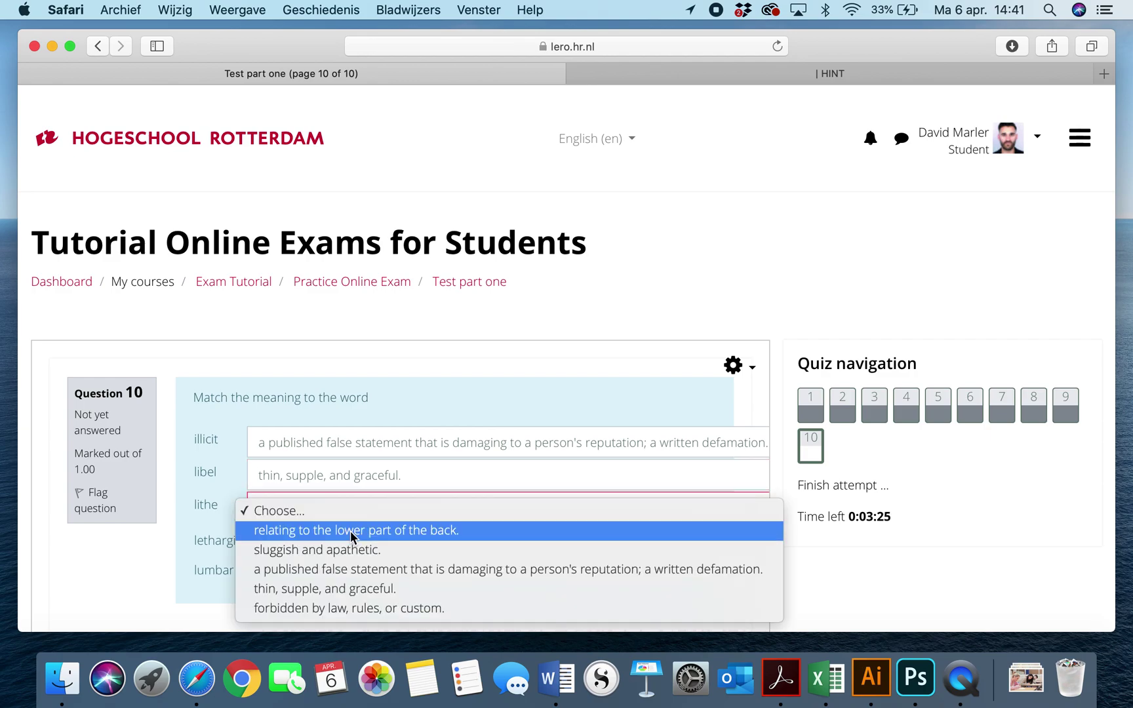
pyautogui.click(351, 531)
pyautogui.click(349, 544)
pyautogui.click(356, 590)
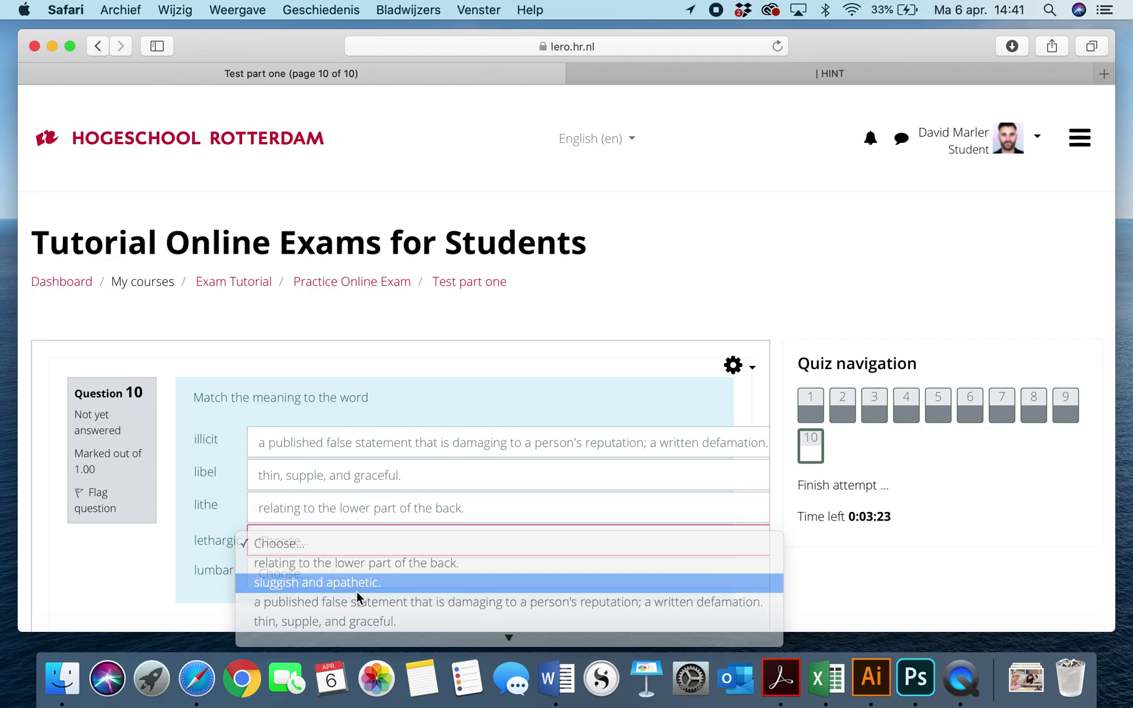
pyautogui.click(350, 579)
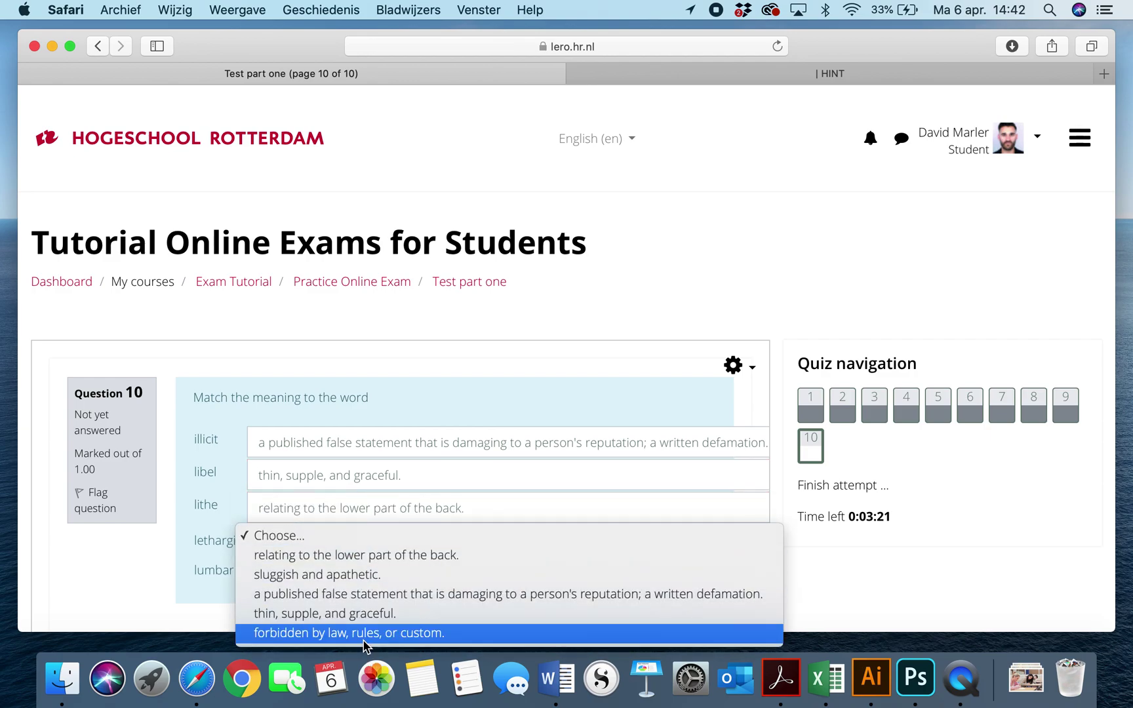
pyautogui.click(367, 633)
pyautogui.scroll(-5, 770, 569)
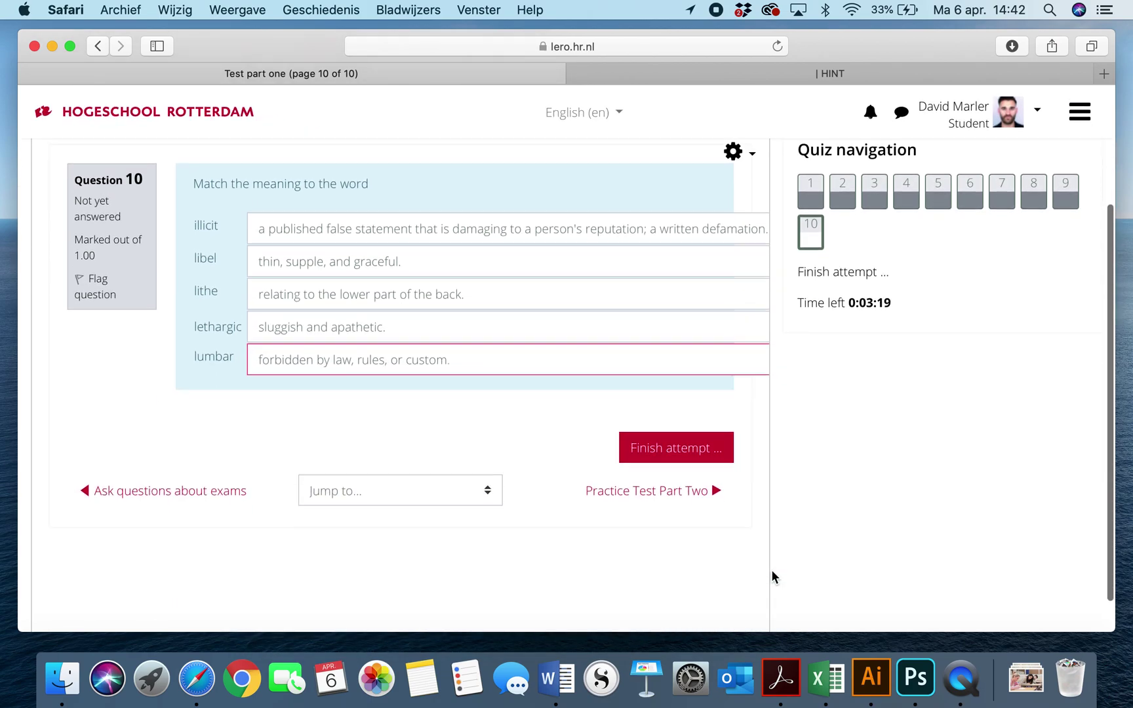
# - Review the attempt summary and revisit question 10
pyautogui.click(667, 450)
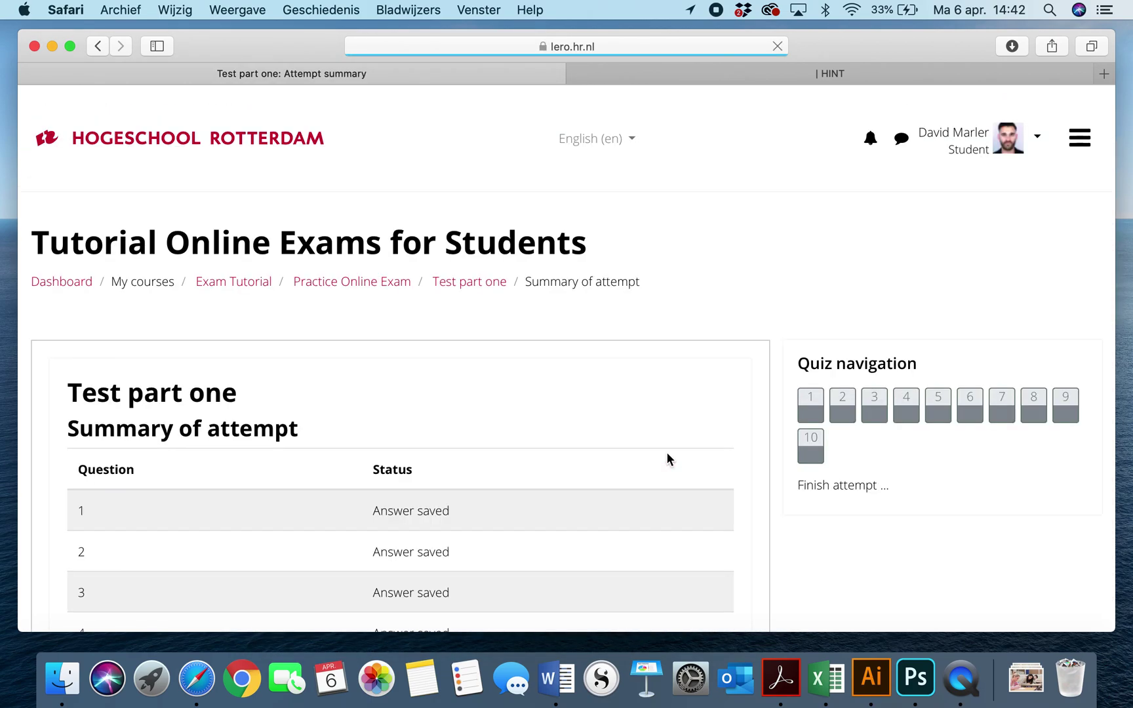
pyautogui.scroll(-5, 669, 459)
pyautogui.scroll(-2, 668, 454)
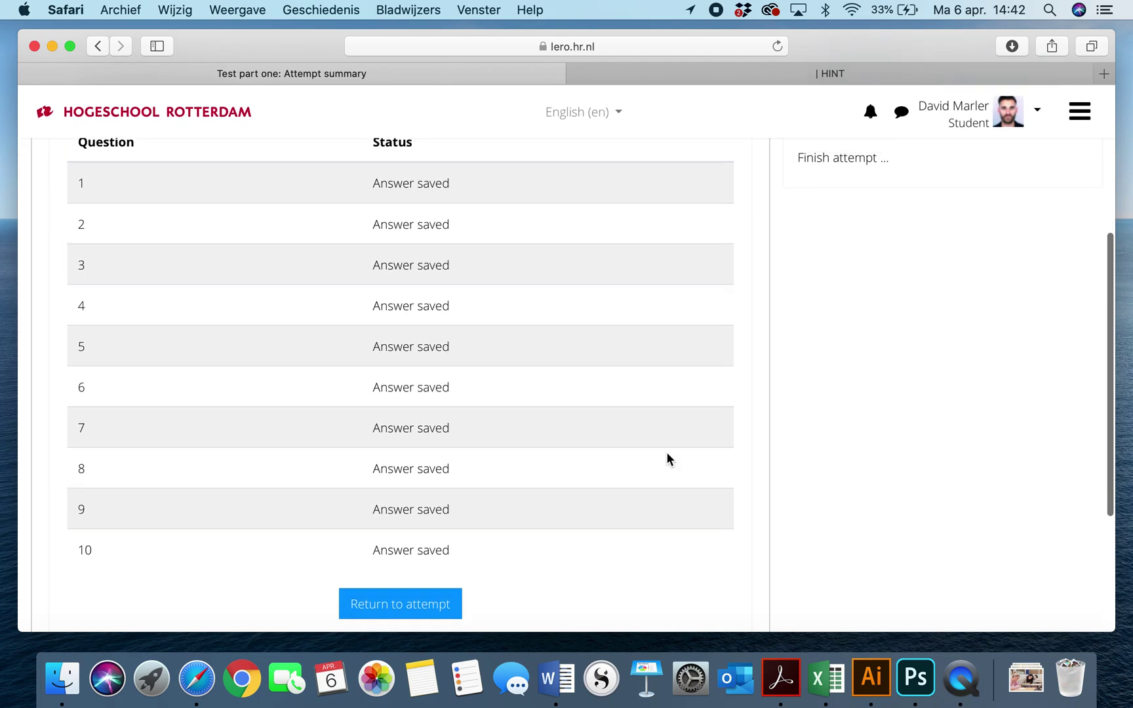
pyautogui.scroll(10, 667, 453)
pyautogui.scroll(-10, 667, 453)
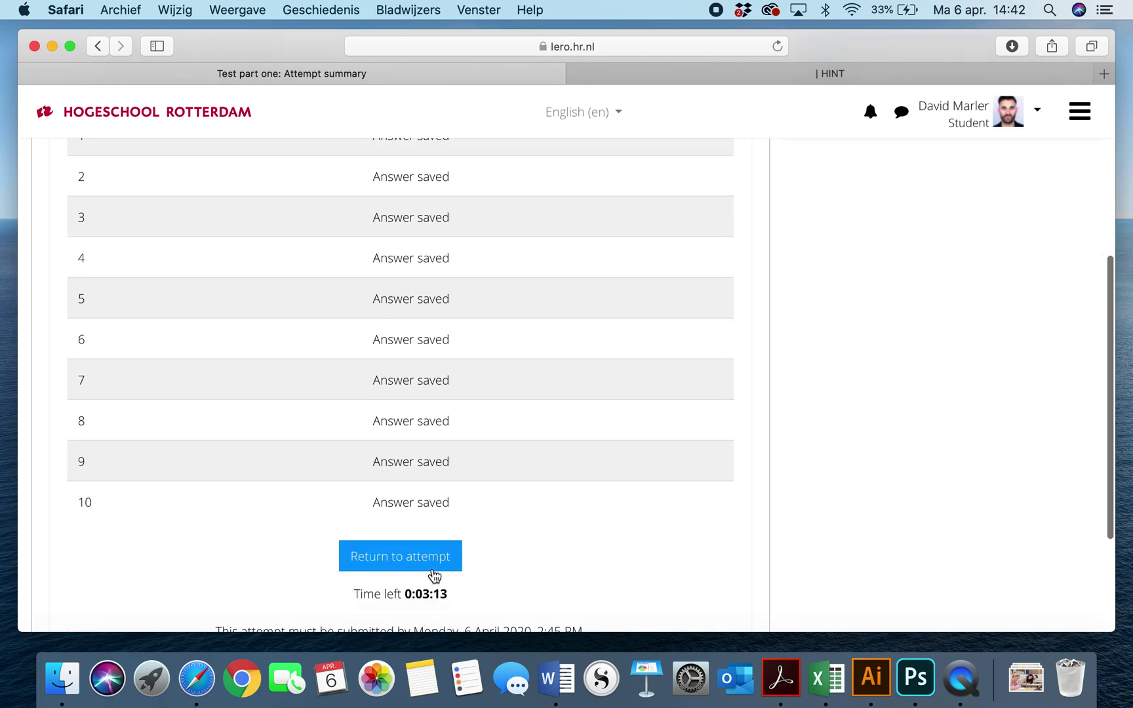
pyautogui.click(413, 557)
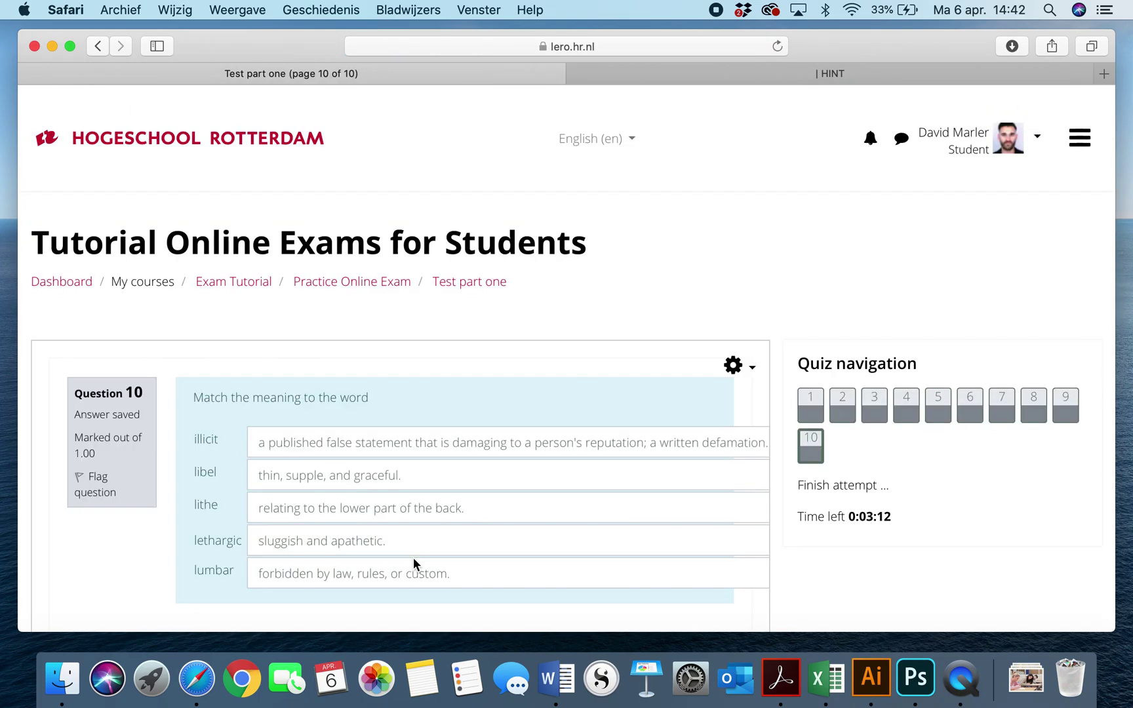
pyautogui.scroll(-4, 413, 557)
pyautogui.click(820, 200)
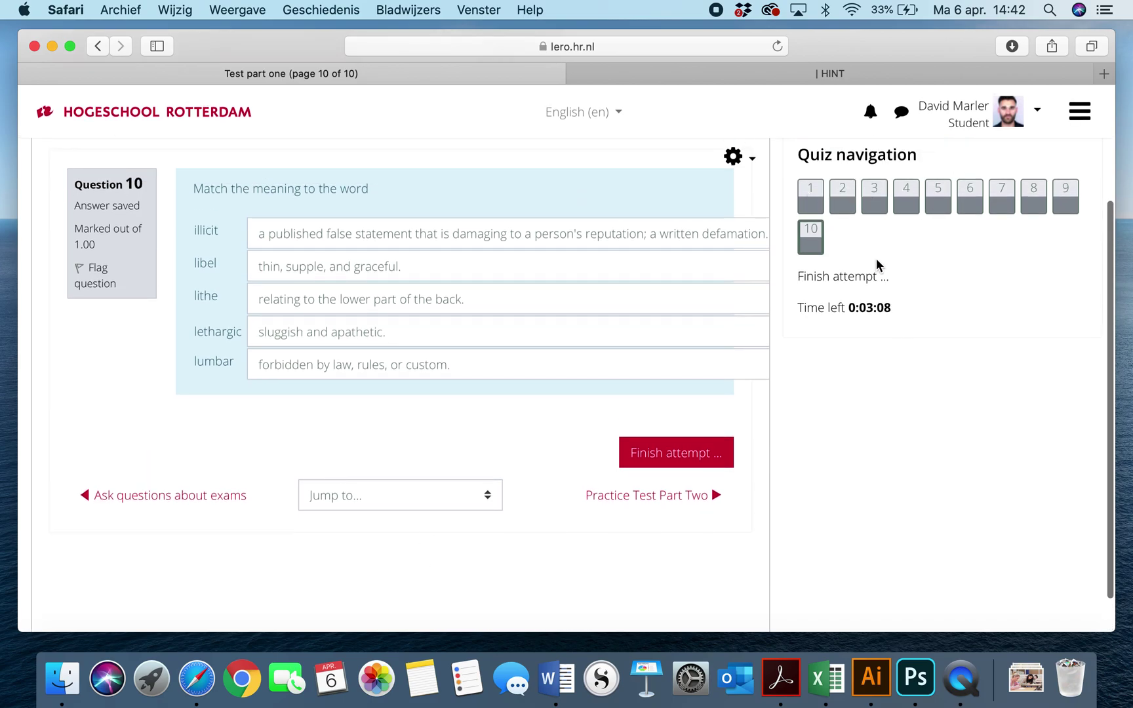
# - Submit all answers and confirm finishing the Test part one attempt
pyautogui.click(670, 451)
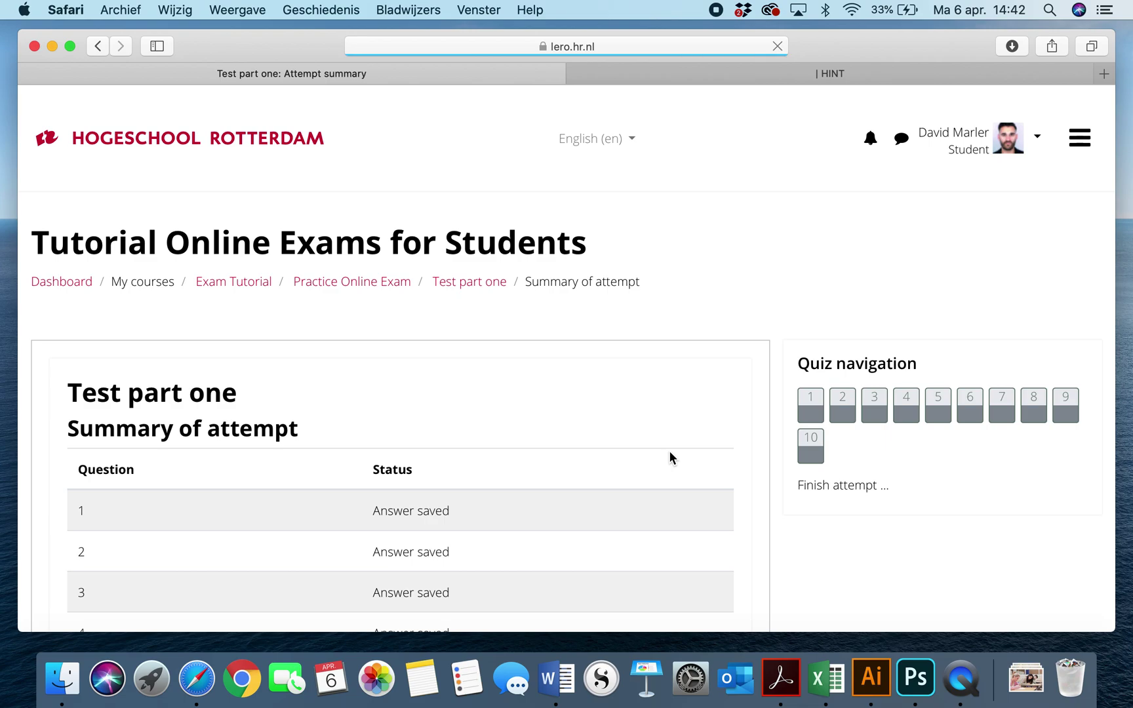
pyautogui.scroll(-10, 670, 450)
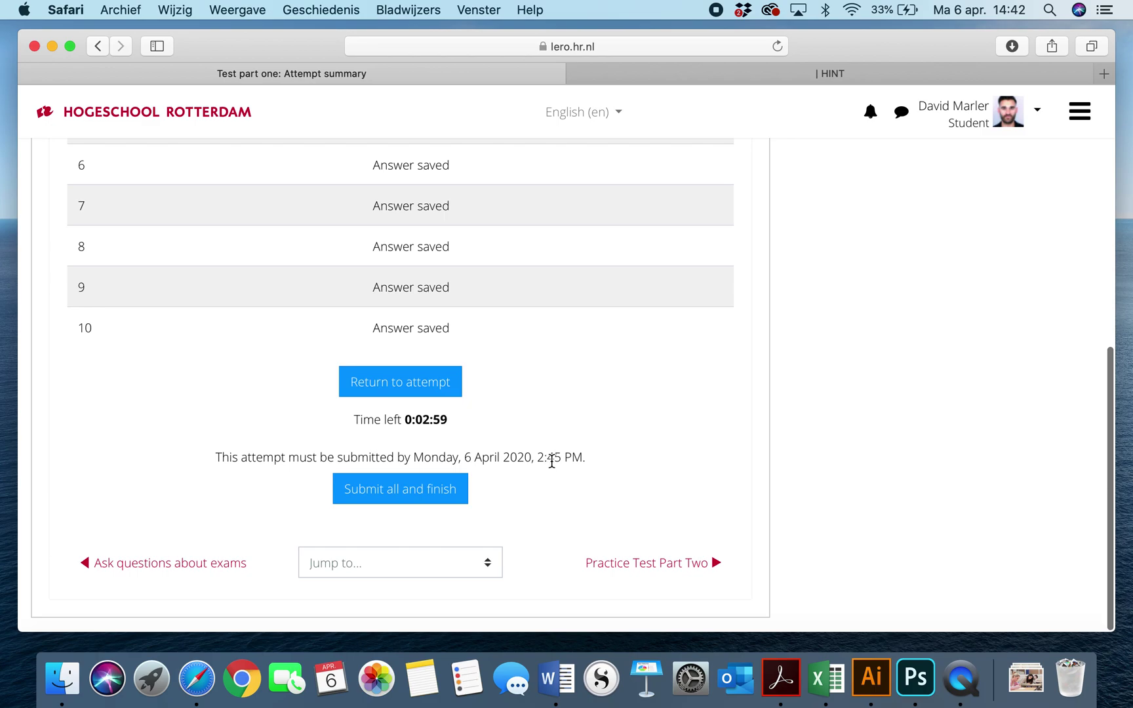
pyautogui.scroll(2, 620, 437)
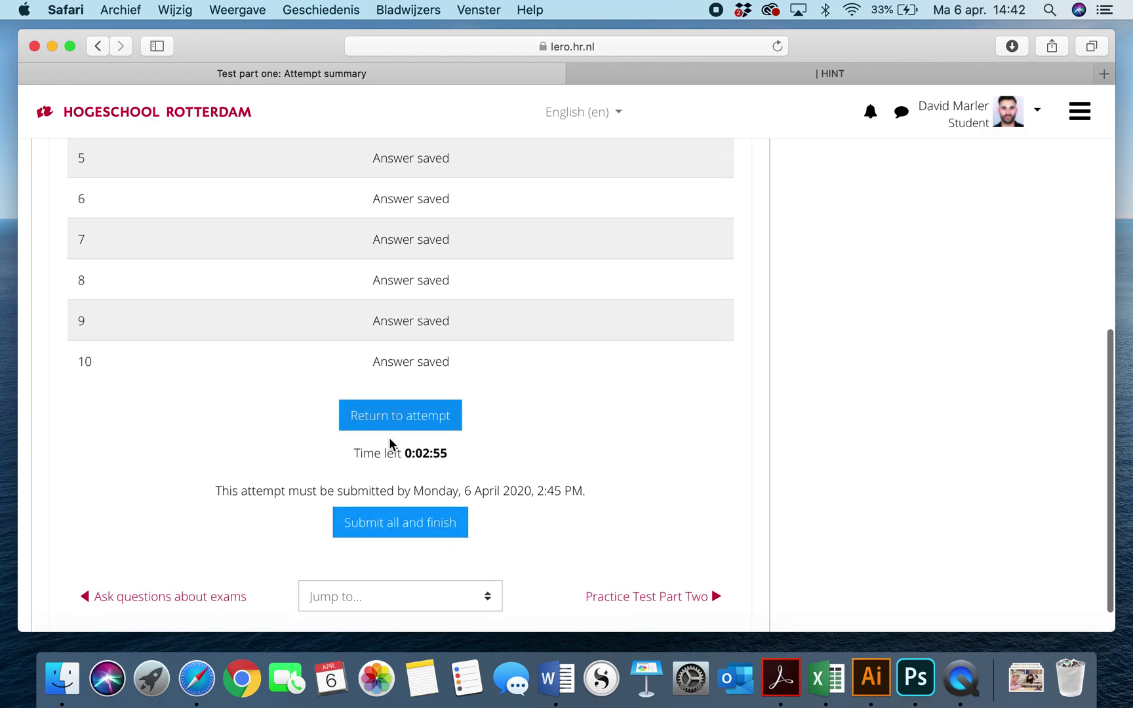
pyautogui.click(411, 524)
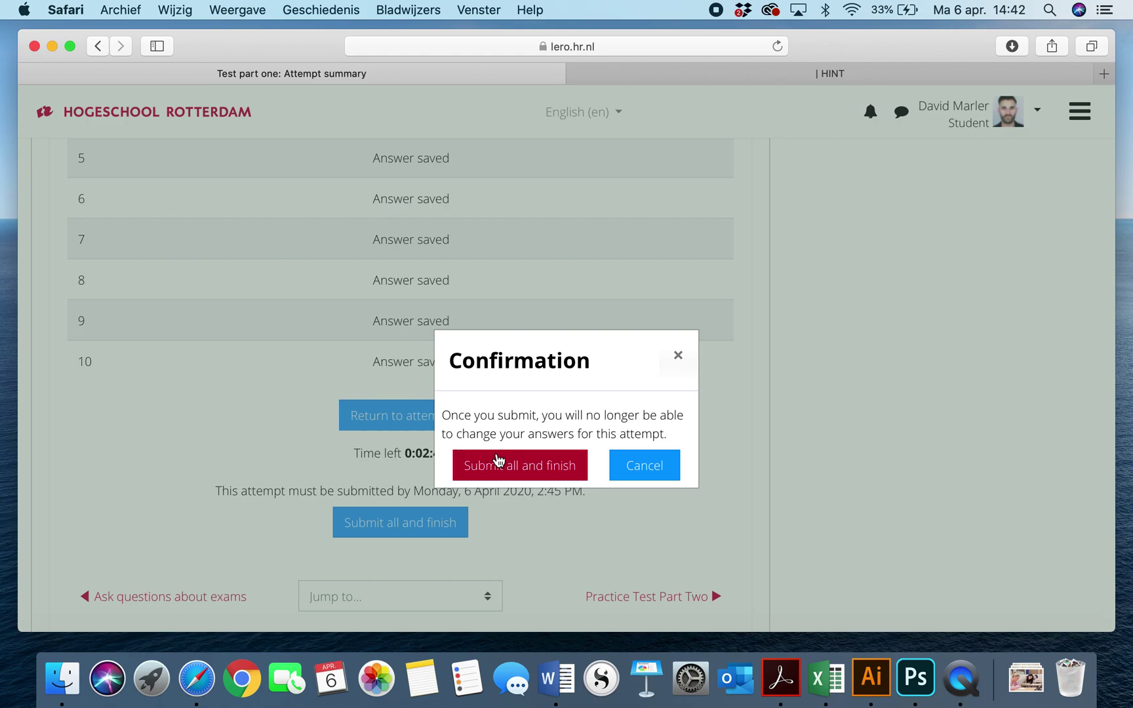
pyautogui.click(510, 472)
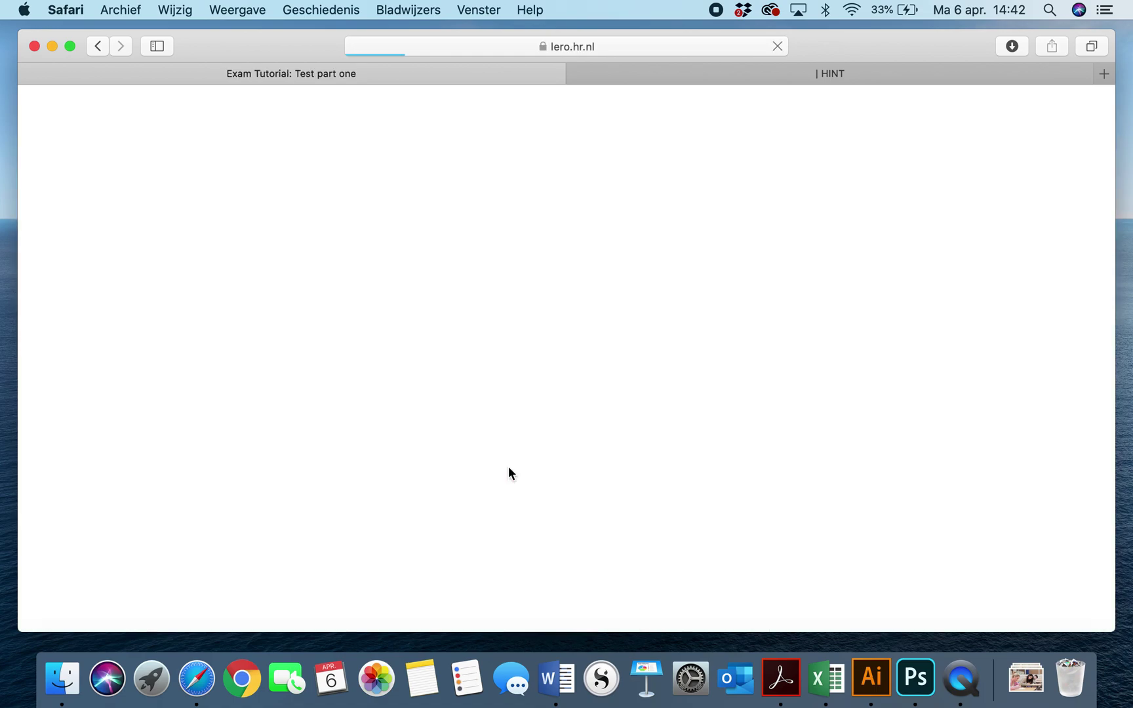
# - Check the submitted attempt says no more attempts are allowed, then return to the course page
pyautogui.scroll(-5, 508, 466)
pyautogui.scroll(-1, 508, 466)
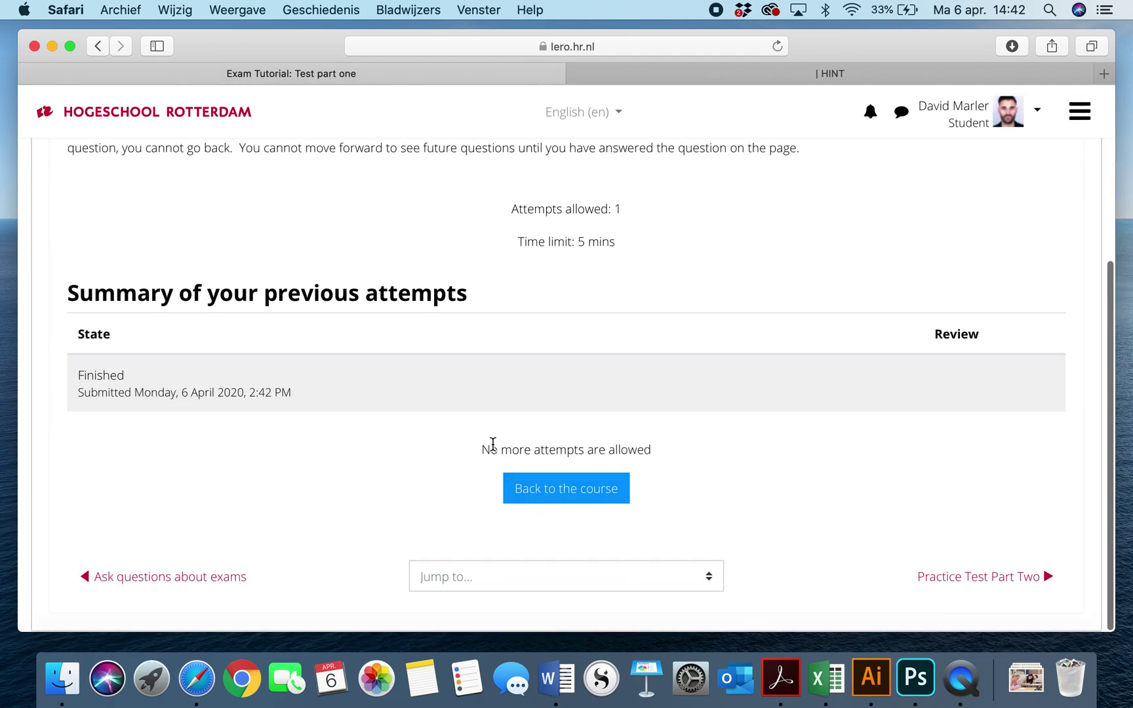
pyautogui.moveTo(478, 450); pyautogui.dragTo(675, 450)
pyautogui.click(678, 449)
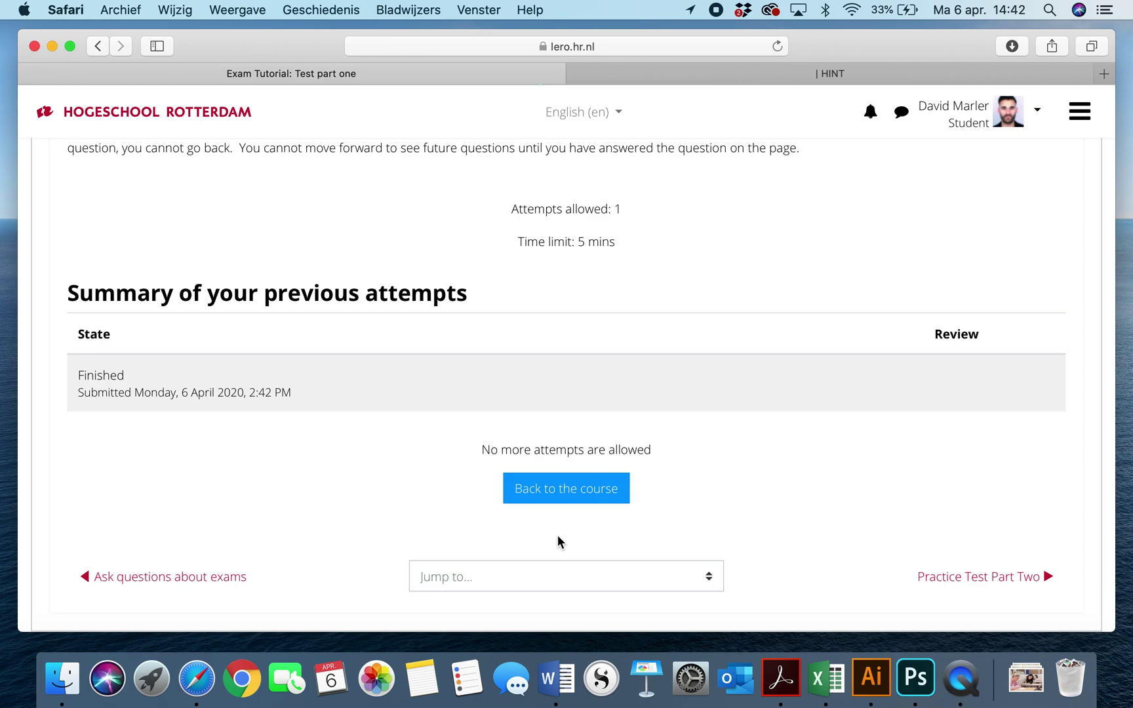
pyautogui.click(561, 489)
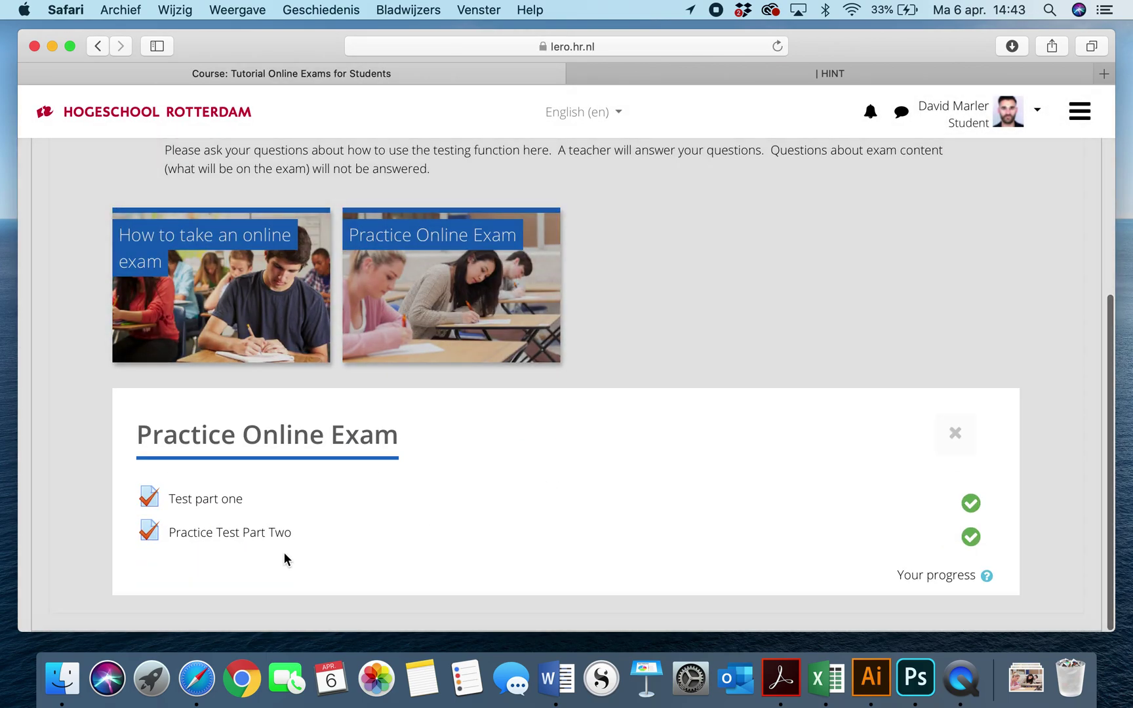
# - Open Practice Test Part Two from the course page and start an attempt
pyautogui.click(246, 530)
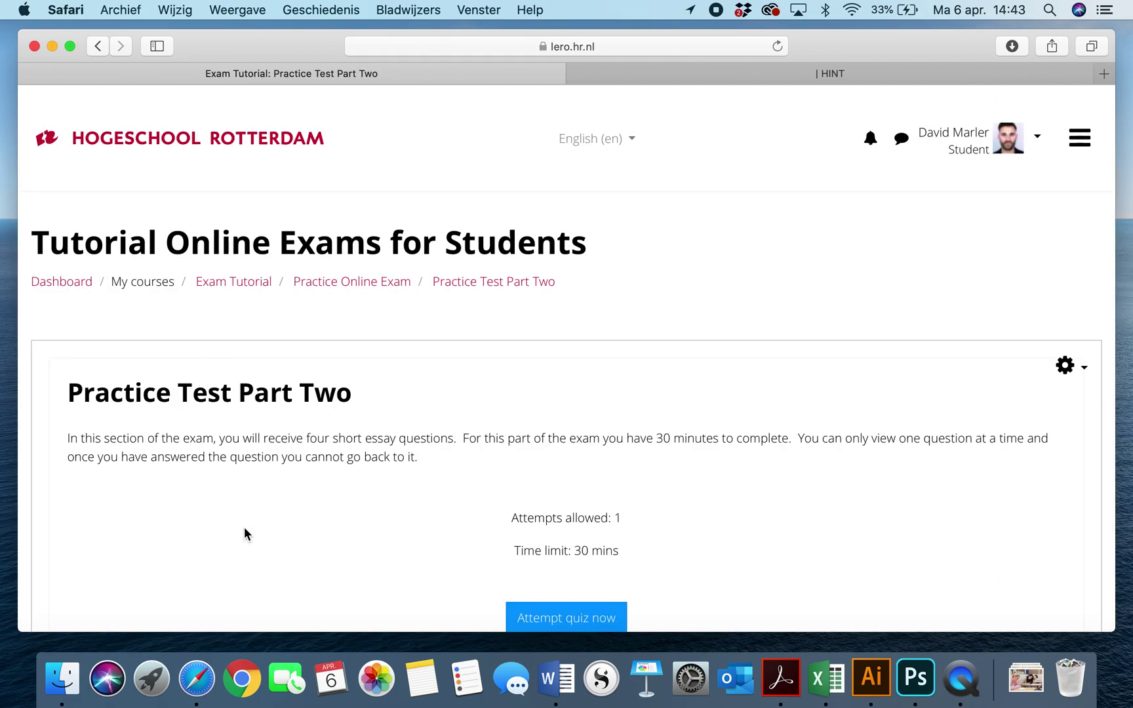
pyautogui.scroll(-5, 475, 490)
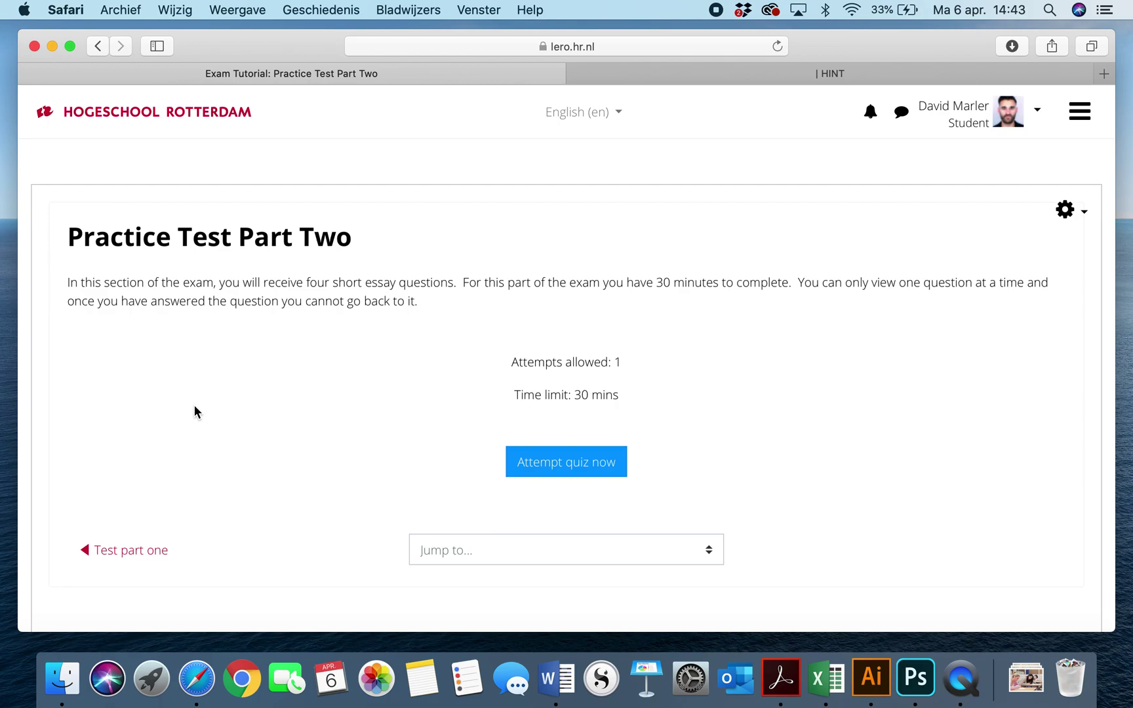
pyautogui.click(554, 457)
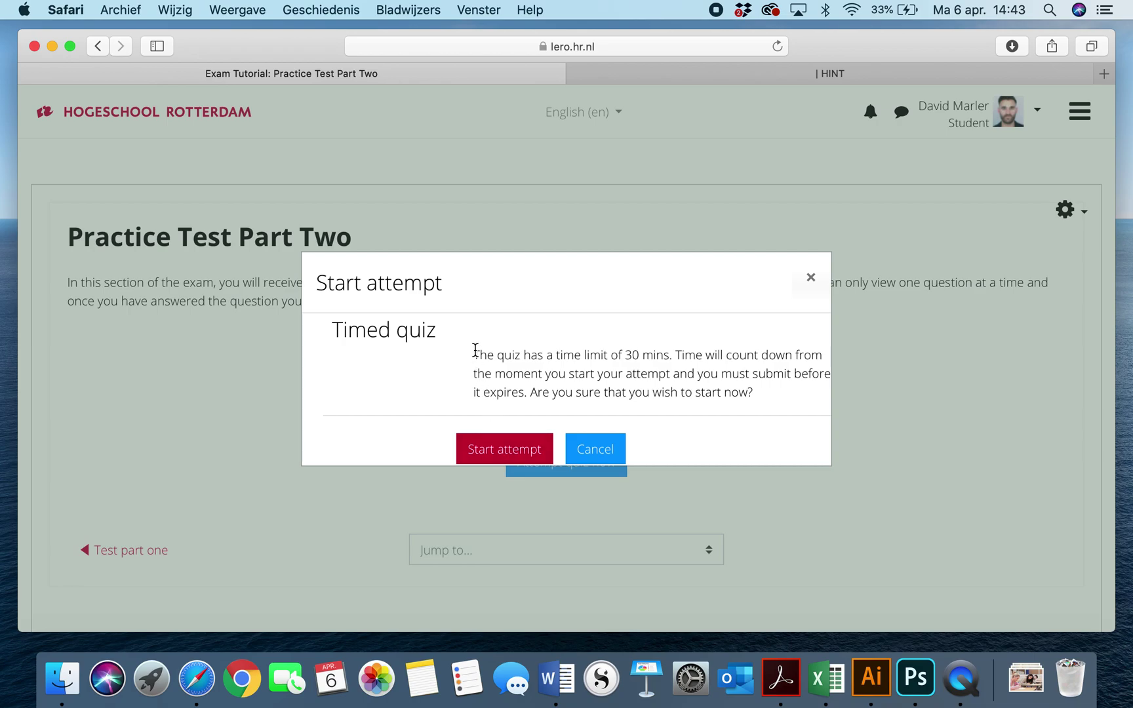
# - Confirm starting the 30-minute timed Practice Test Part Two
pyautogui.click(503, 452)
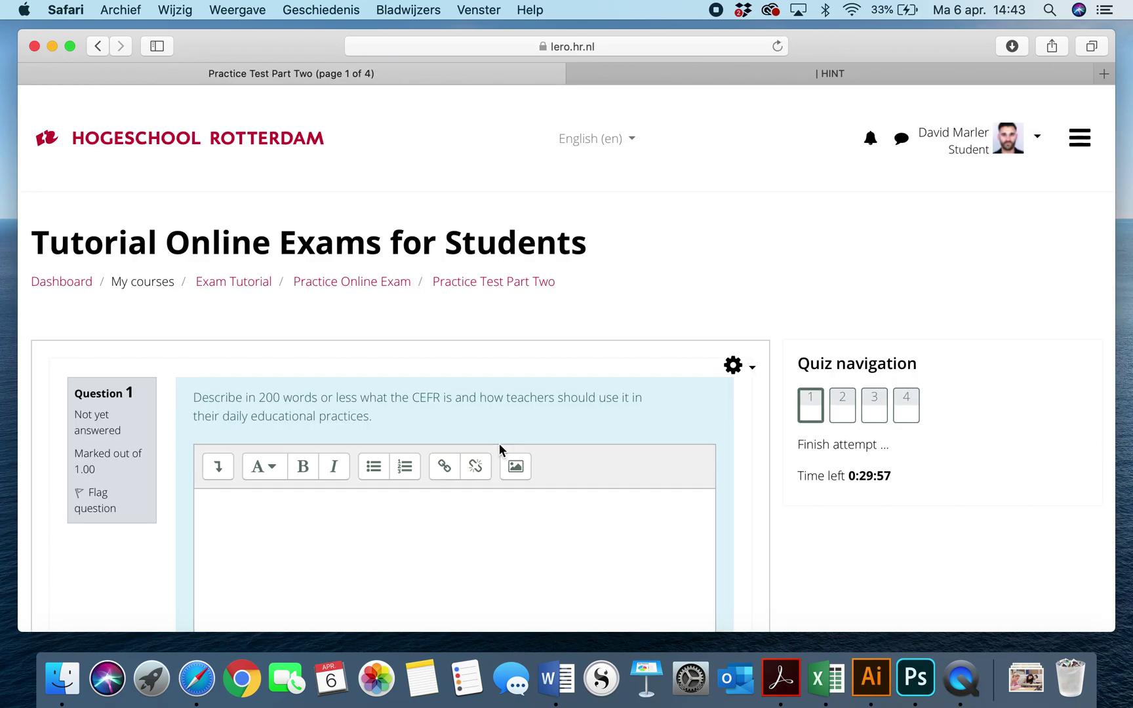
pyautogui.scroll(-5, 500, 450)
pyautogui.scroll(2, 499, 449)
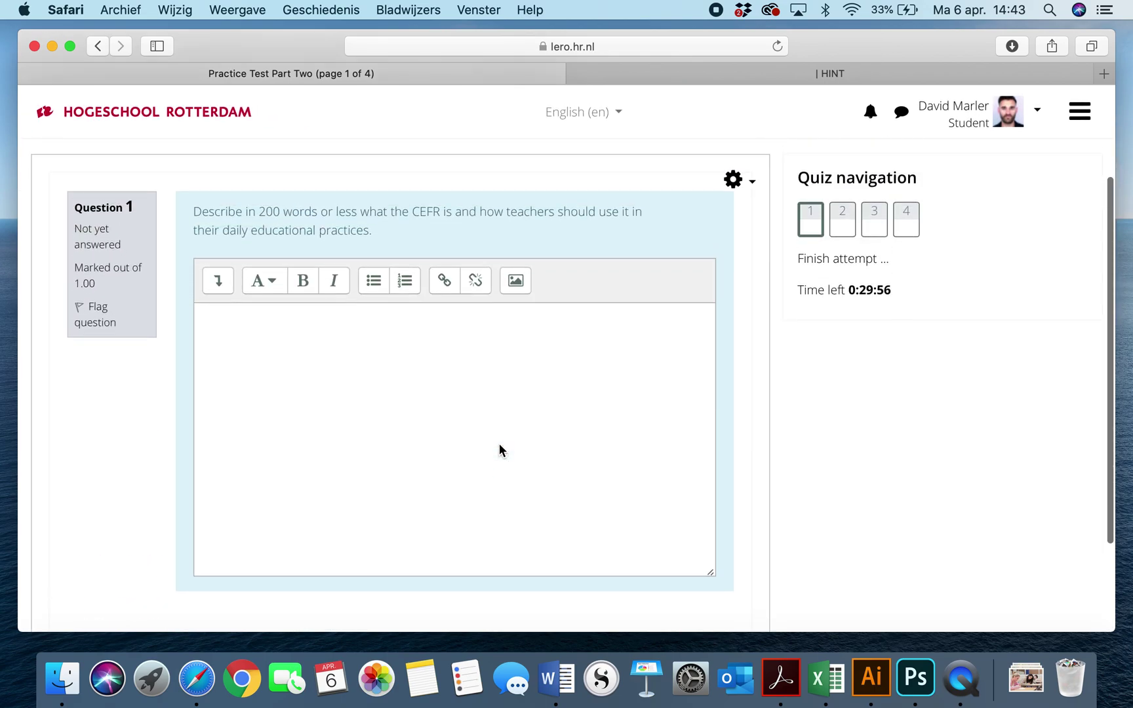
# - Answer Question 1 with 'this is important', copy it, and move to page 2
pyautogui.click(317, 333)
pyautogui.write('this is important')
pyautogui.press('super+a')
pyautogui.press('super+c')
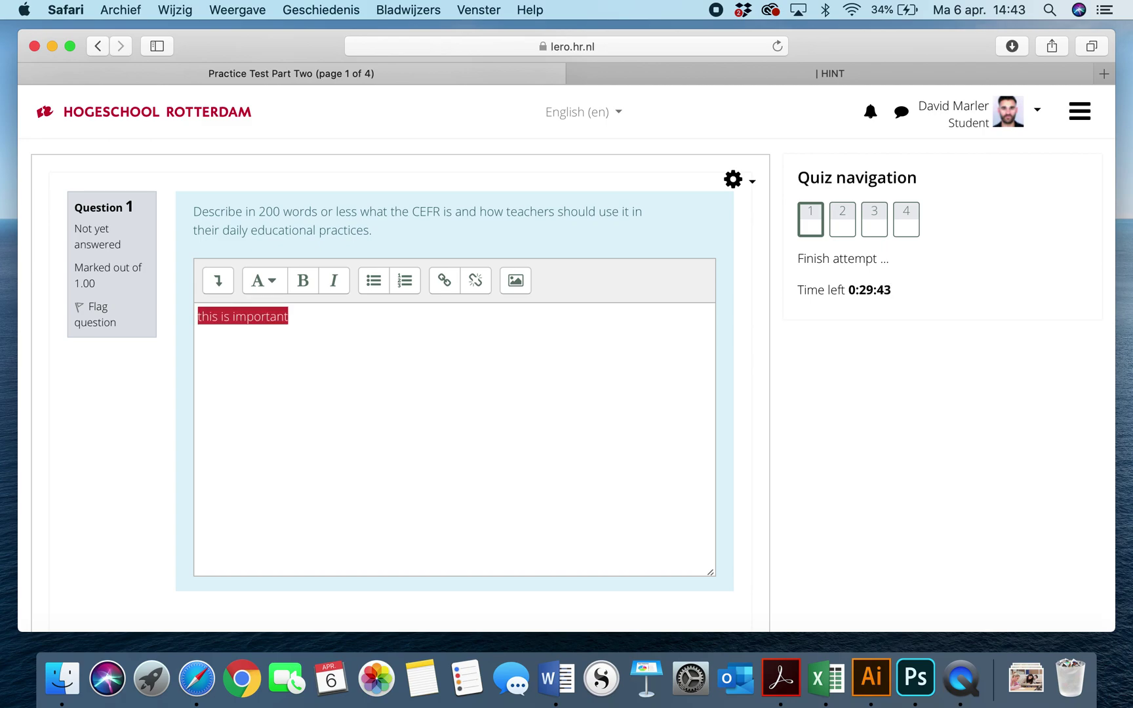
pyautogui.scroll(-3, 386, 439)
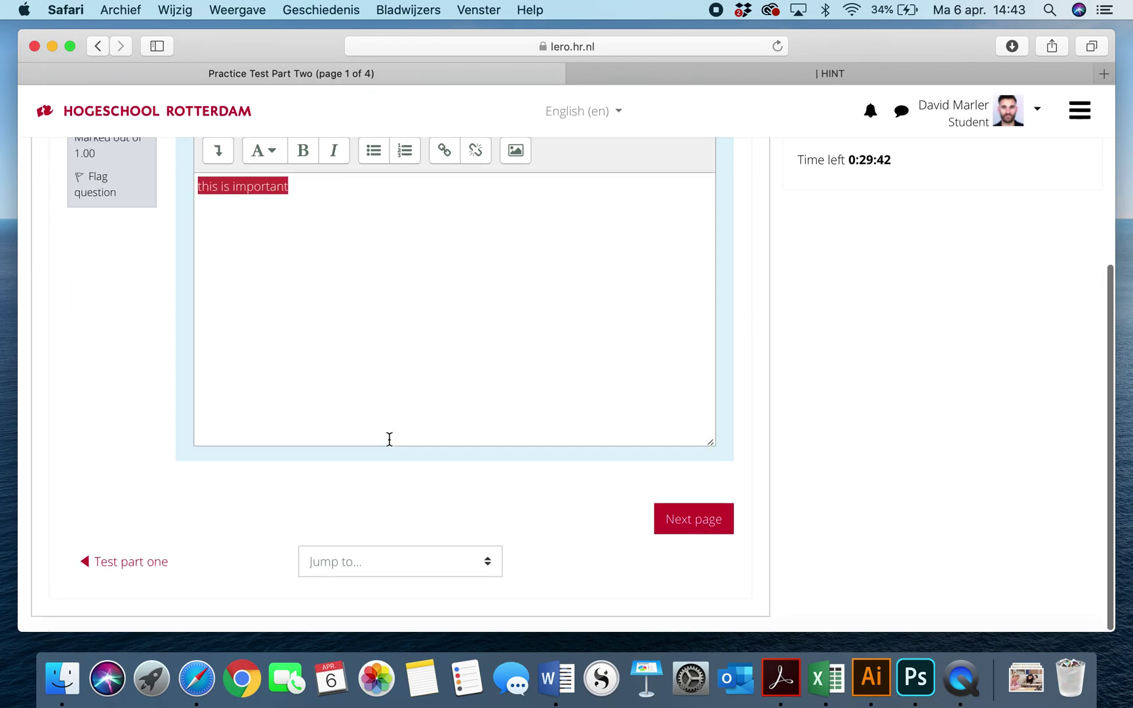
pyautogui.click(686, 520)
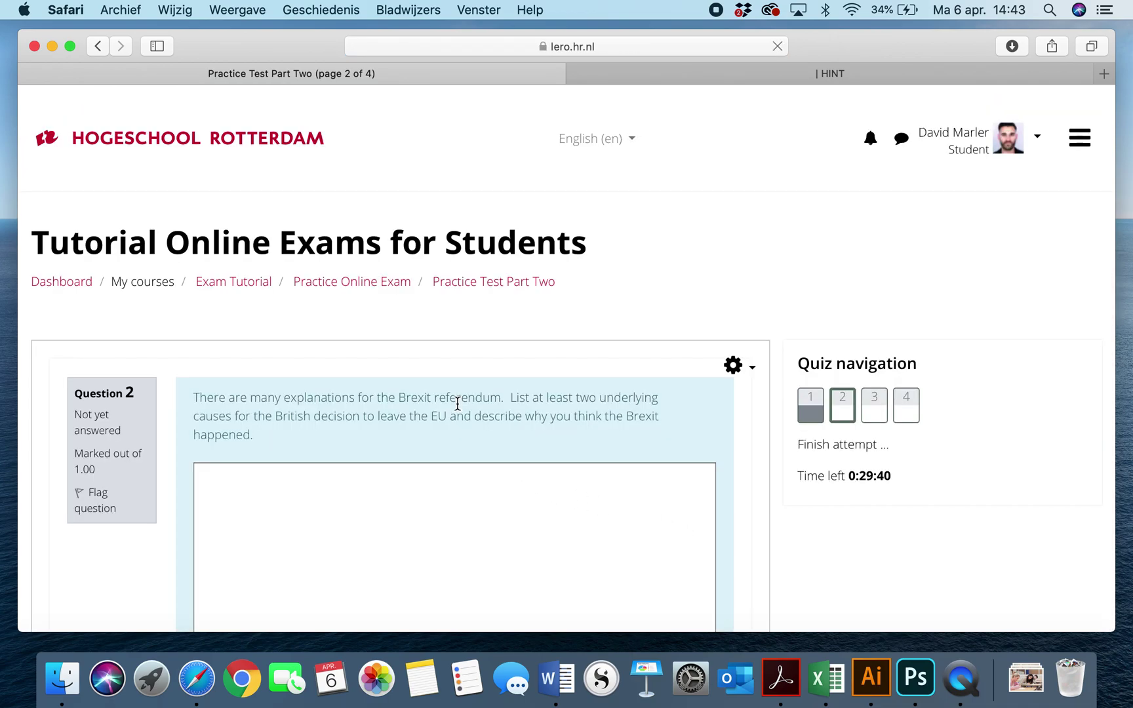
# - Paste 'this is important' as the Question 2 answer and go on to Question 3
pyautogui.click(436, 584)
pyautogui.scroll(-3, 437, 585)
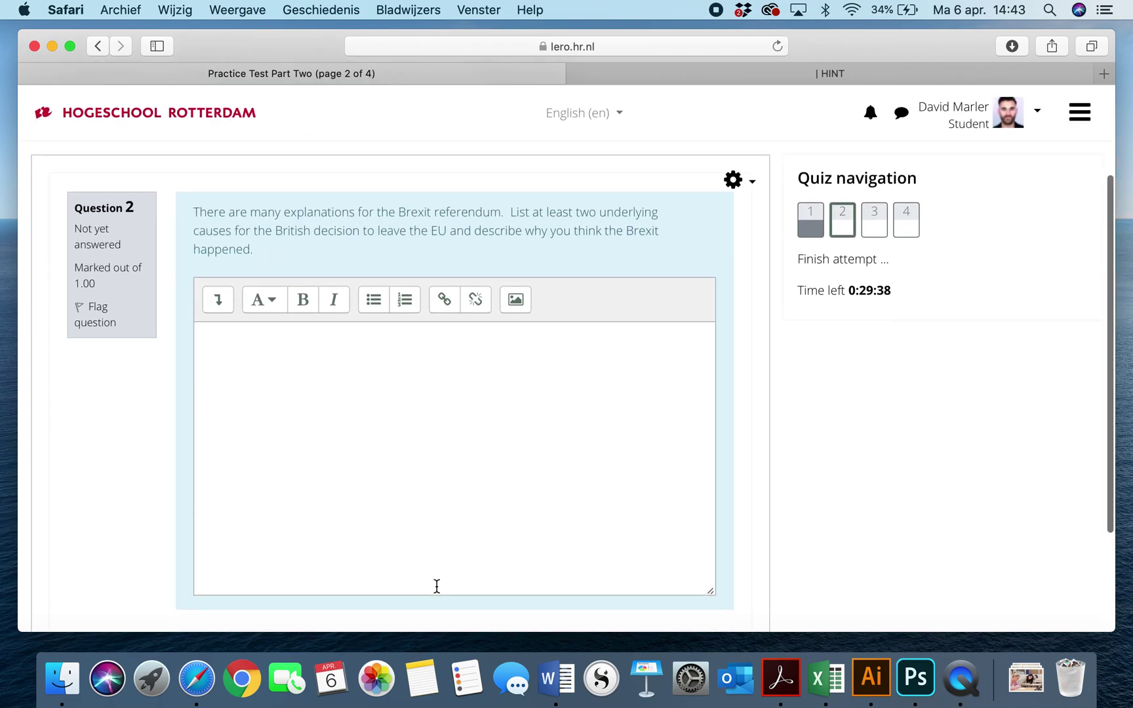
pyautogui.press('super+v')
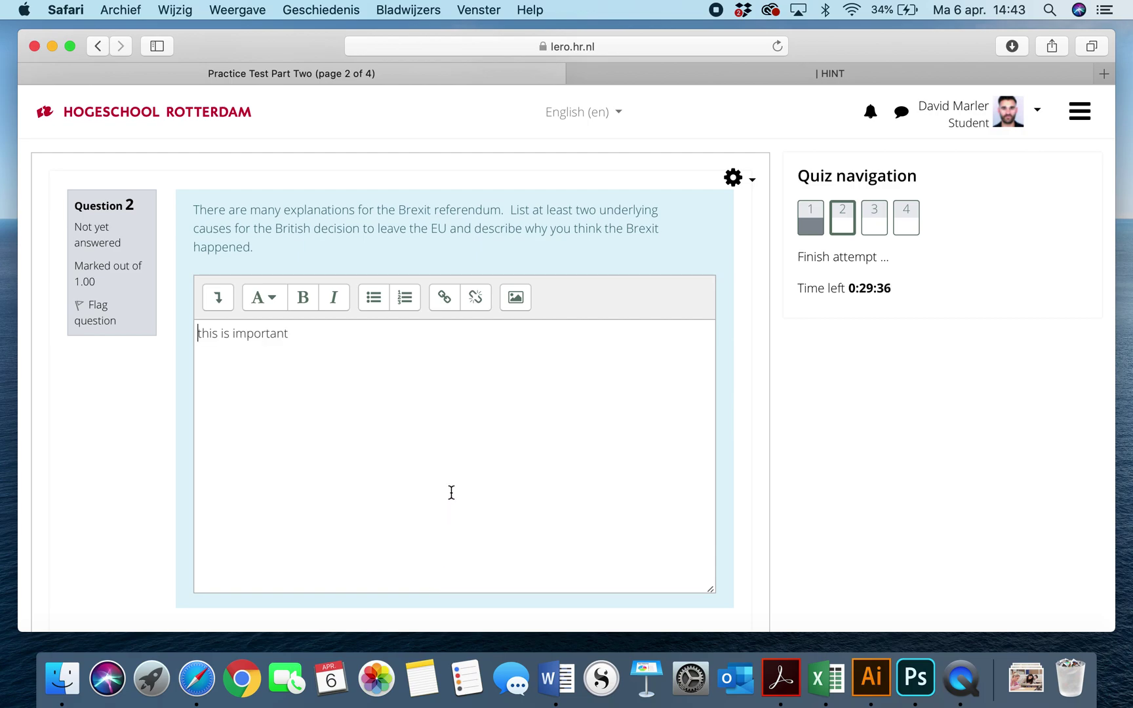
pyautogui.scroll(-2, 451, 493)
pyautogui.scroll(1, 475, 461)
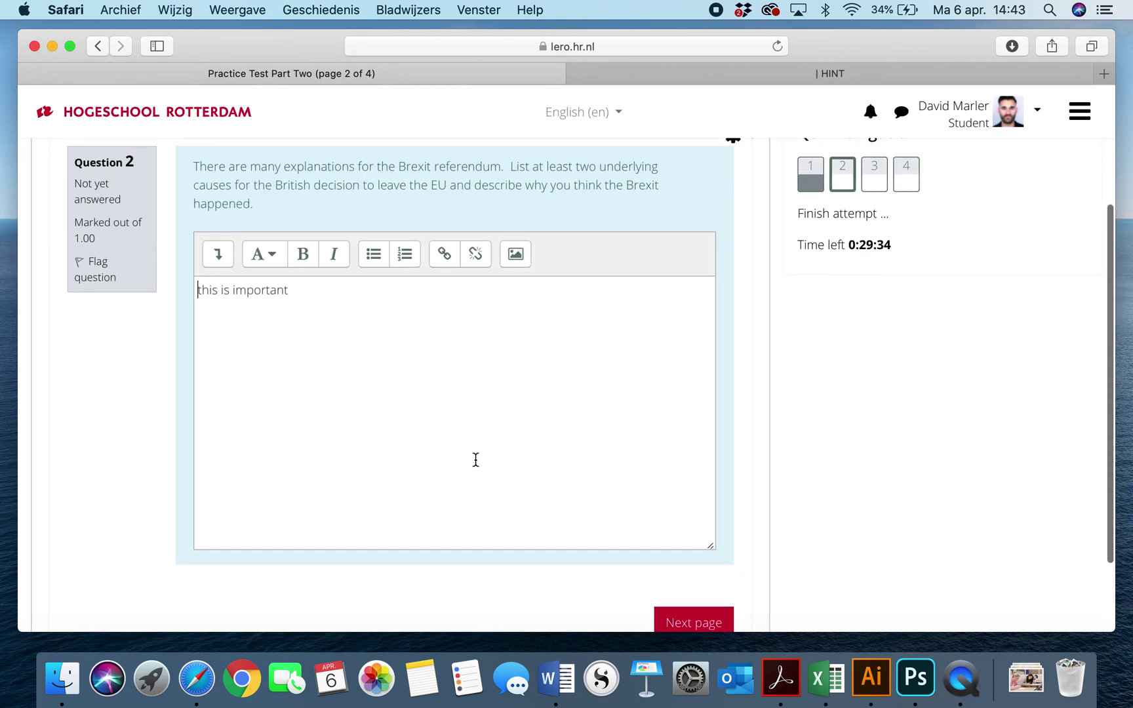
pyautogui.scroll(-1, 475, 459)
pyautogui.click(700, 601)
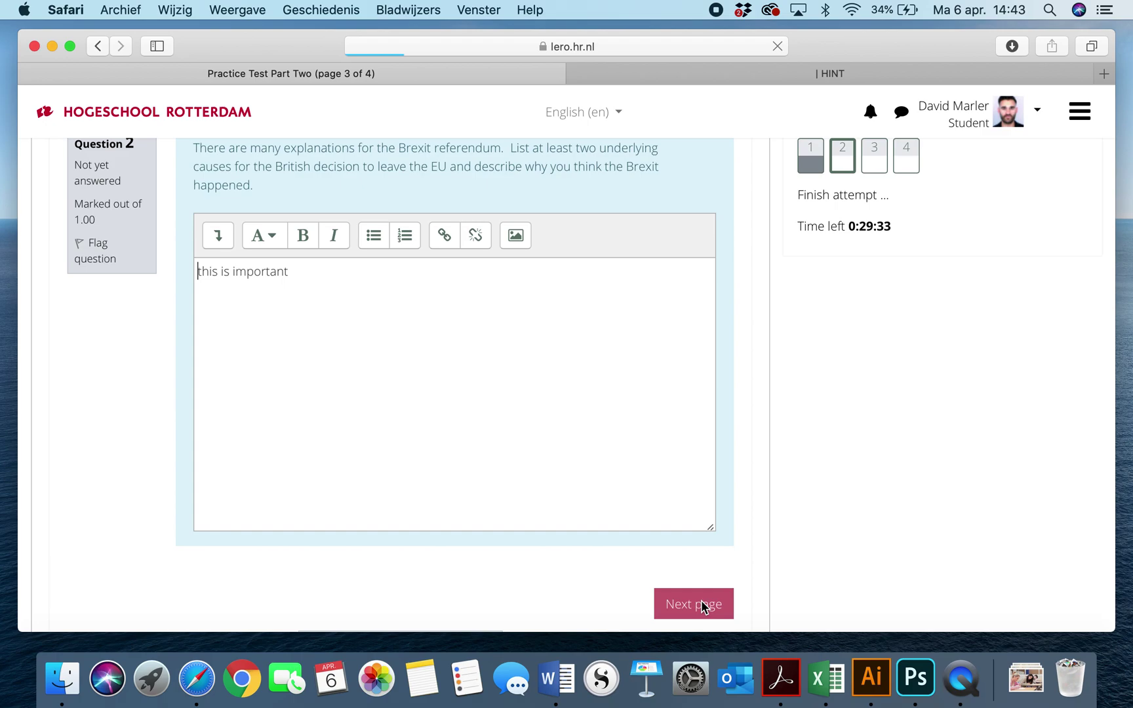
# - Answer Question 3 with 'this is important' and finish the attempt
pyautogui.scroll(-3, 492, 545)
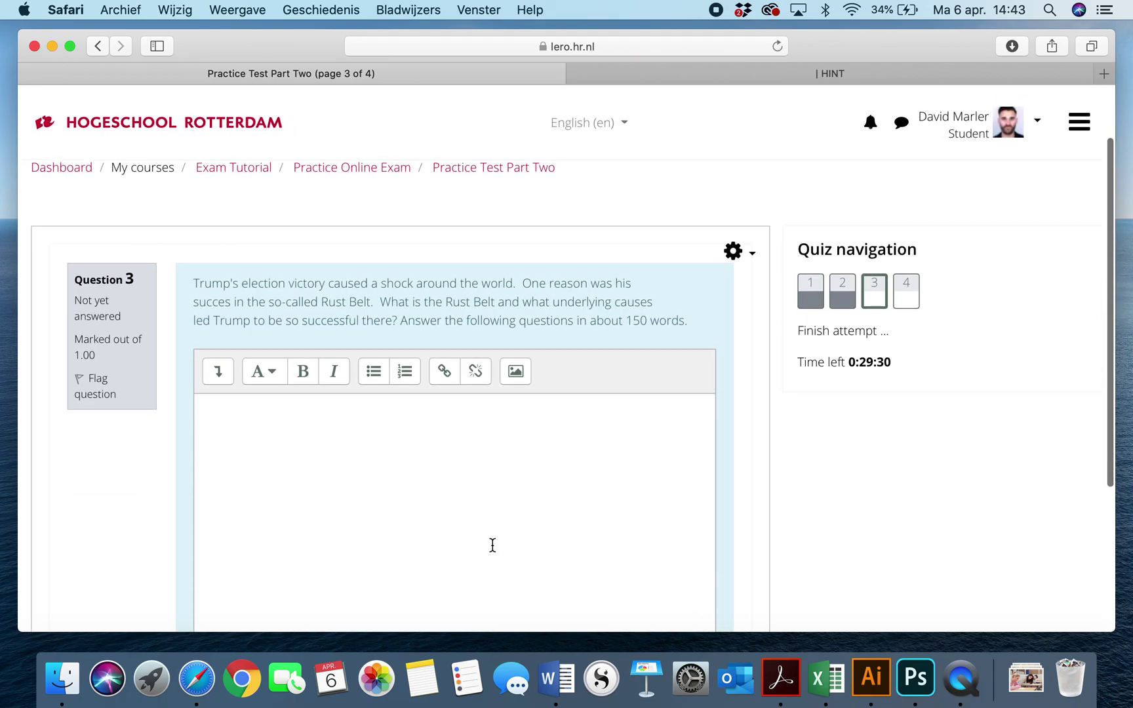
pyautogui.scroll(-2, 492, 545)
pyautogui.click(492, 544)
pyautogui.write('this is important')
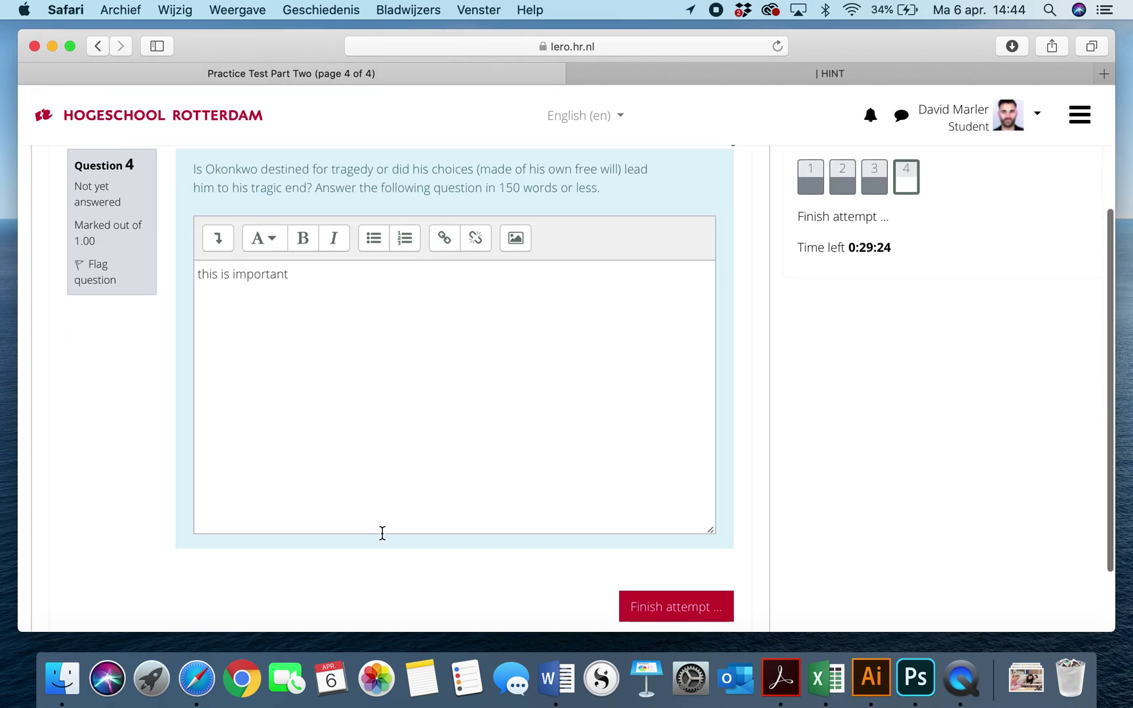
pyautogui.click(715, 581)
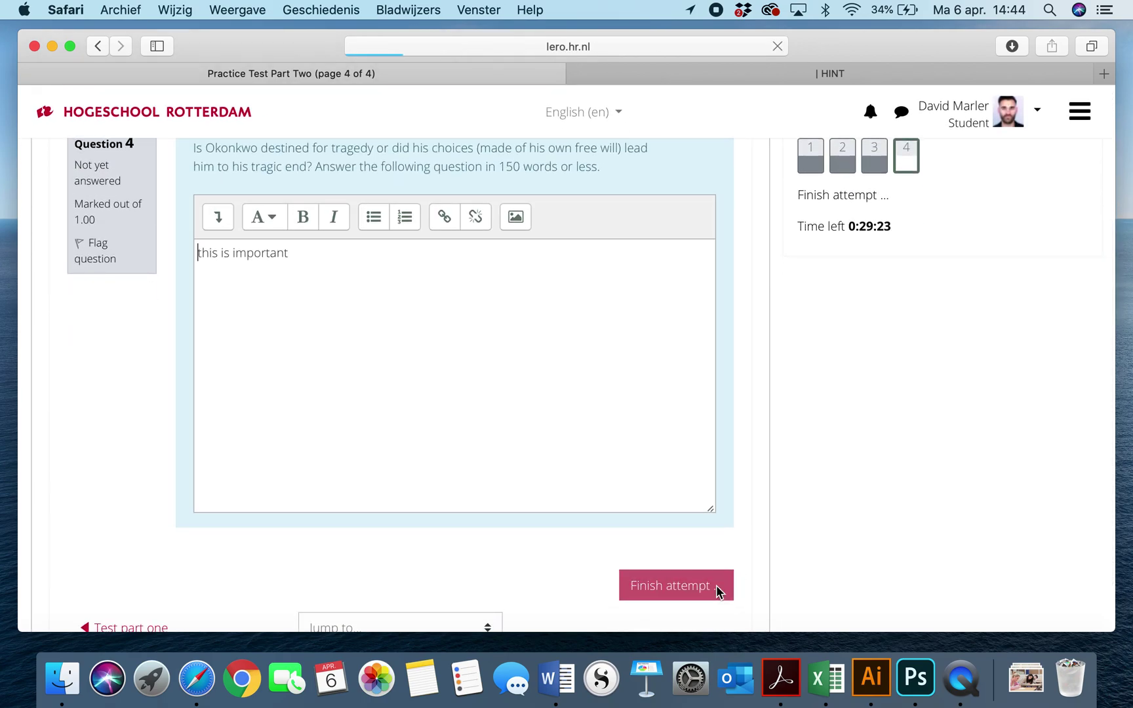
pyautogui.scroll(-5, 715, 584)
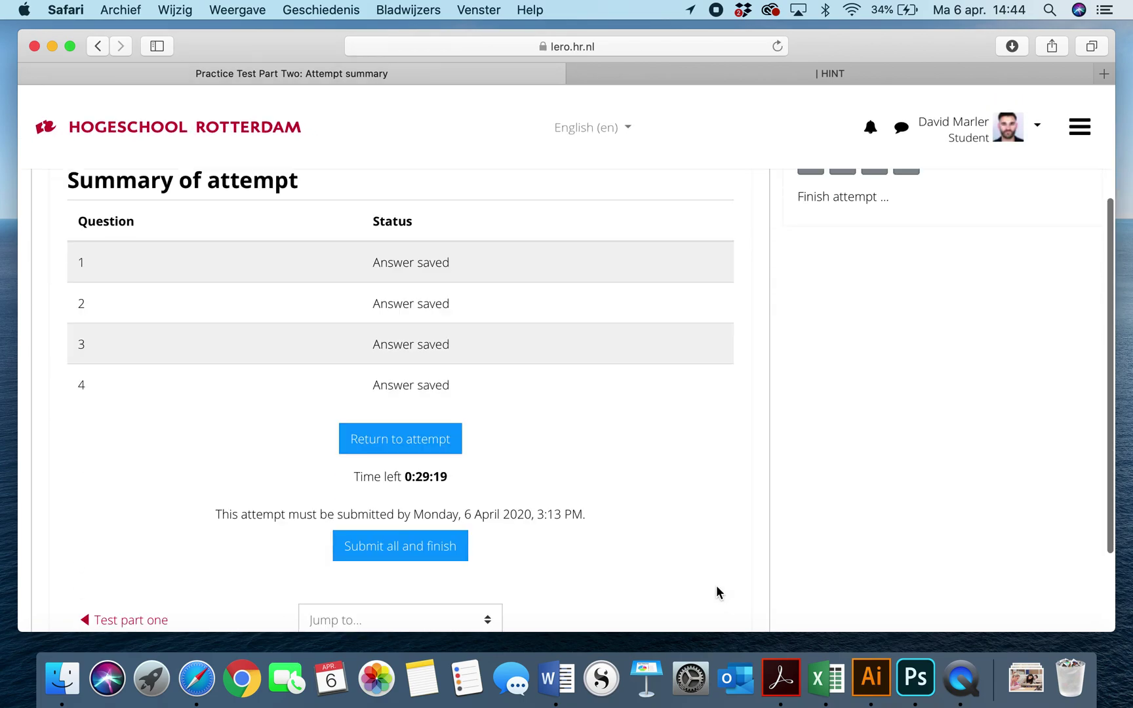
# - Return to Question 4, then finish the attempt again to reach the Summary of attempt
pyautogui.click(401, 383)
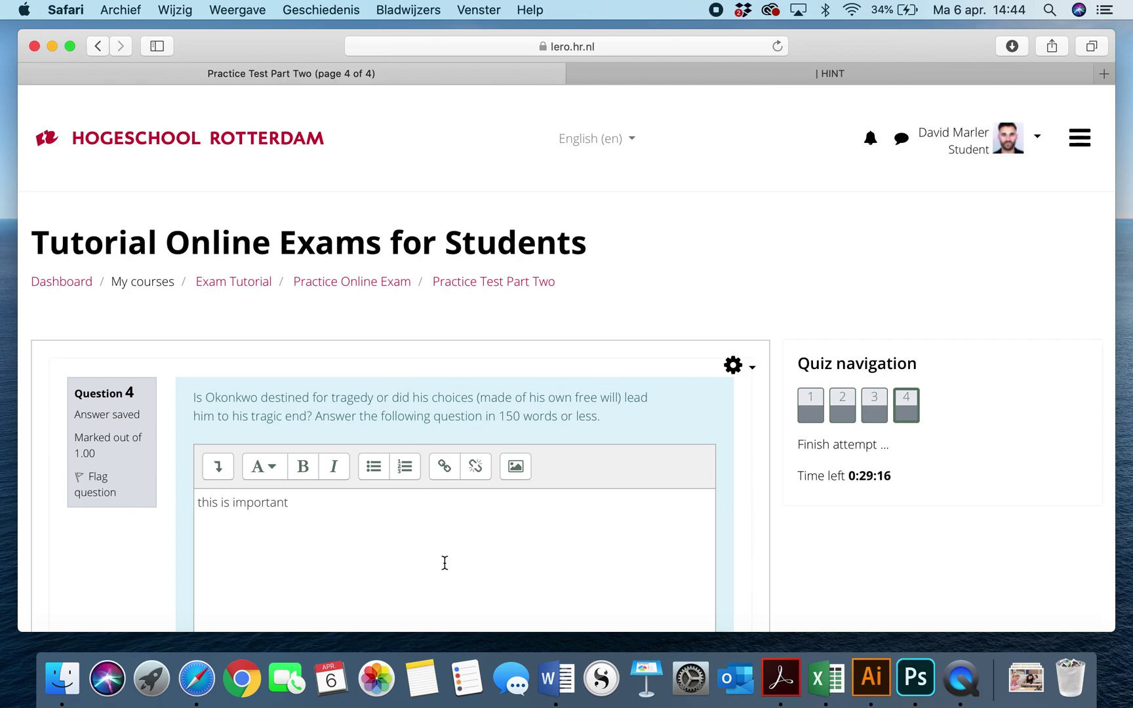
pyautogui.scroll(-3, 443, 561)
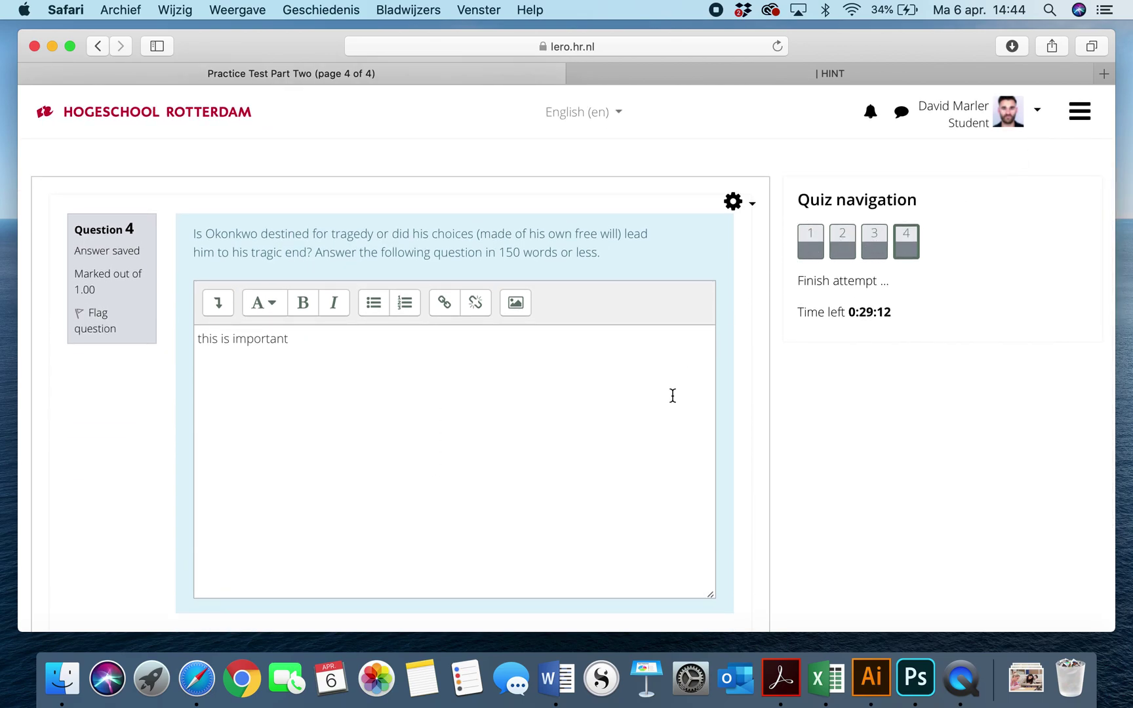
pyautogui.scroll(-3, 672, 395)
pyautogui.click(705, 524)
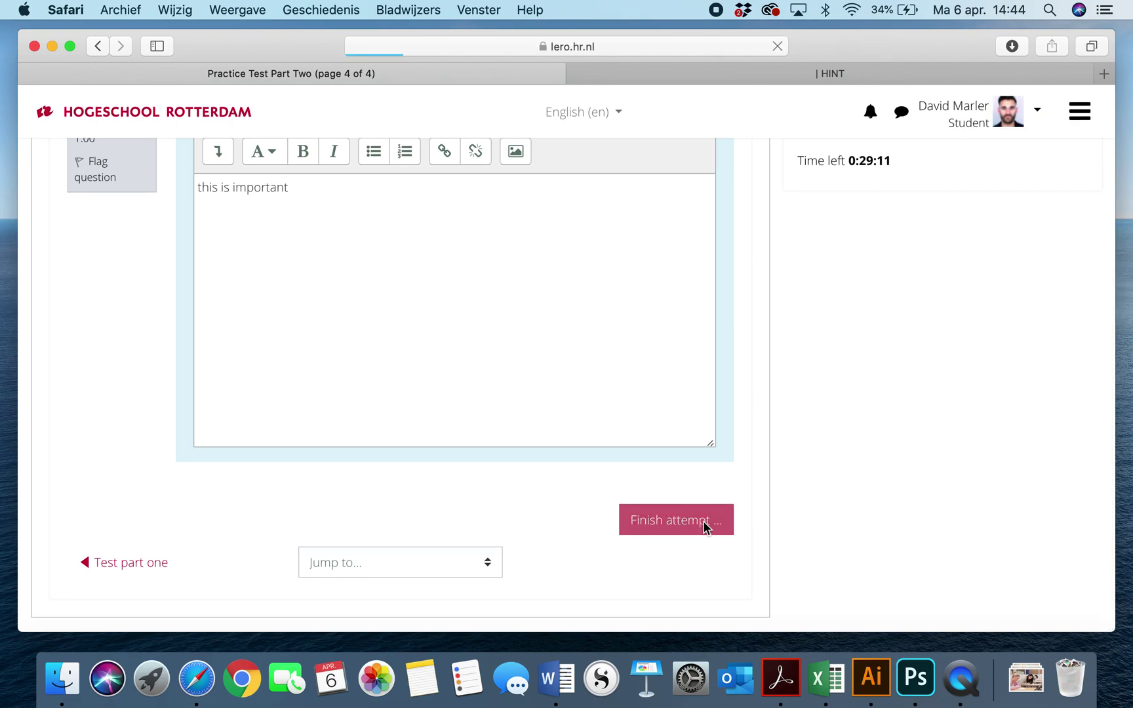
pyautogui.scroll(-5, 703, 520)
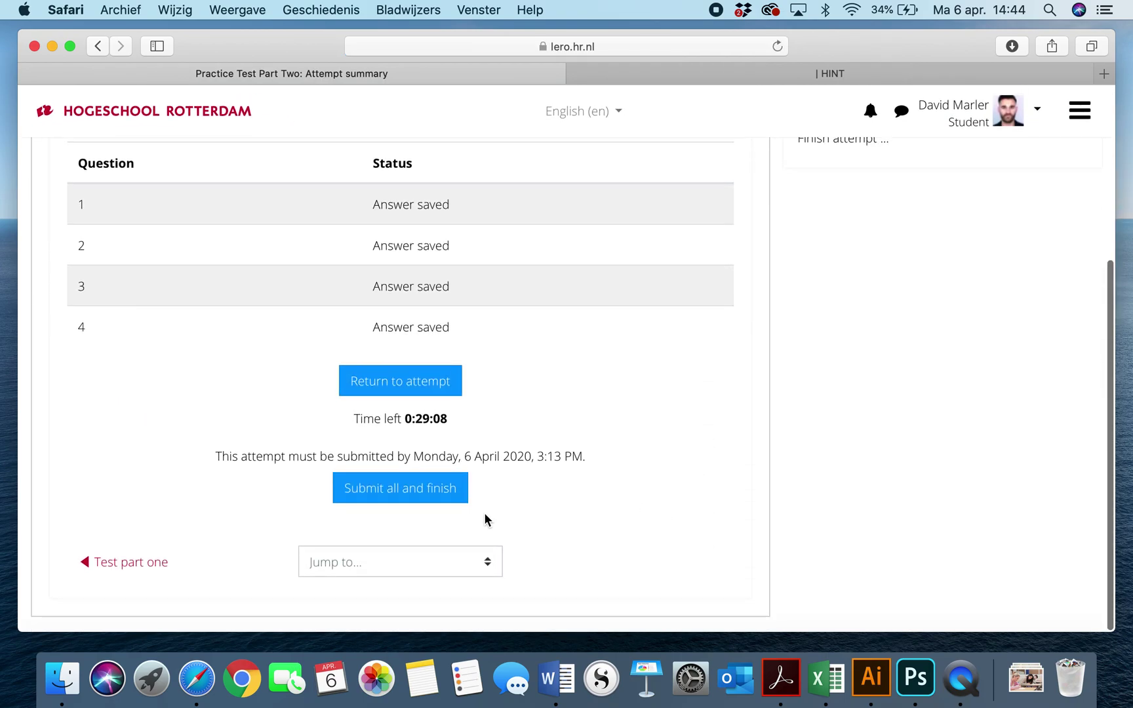
# - Submit all answers of Practice Test Part Two and confirm the final submission
pyautogui.click(391, 487)
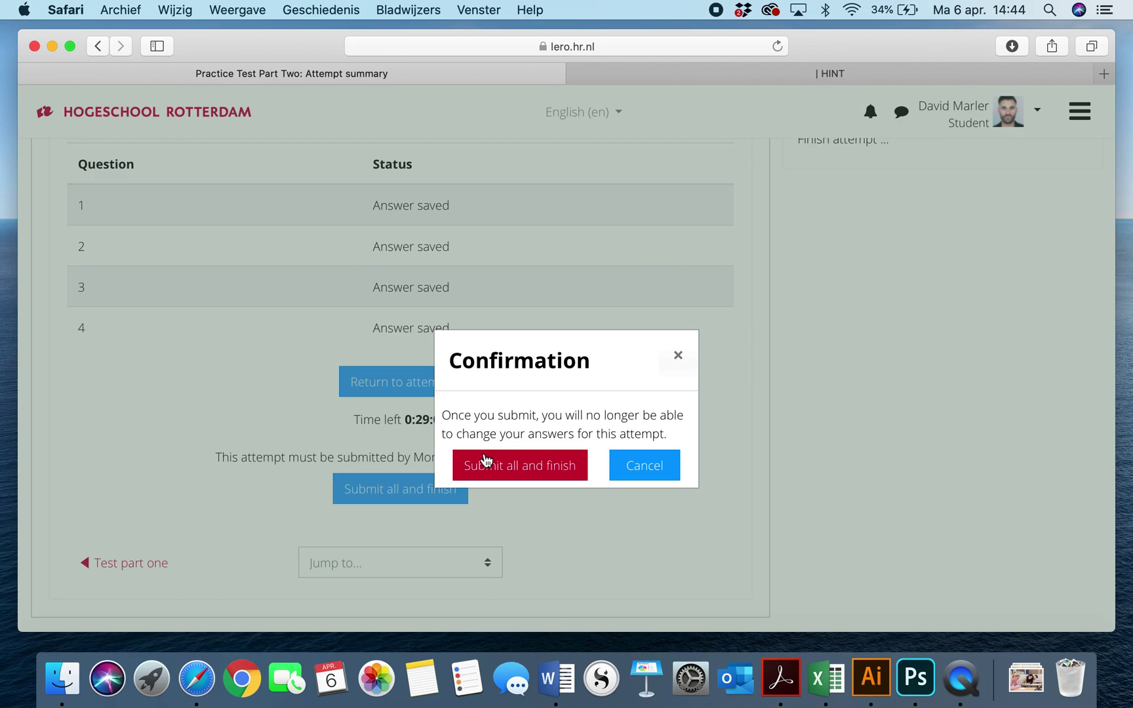
pyautogui.click(537, 460)
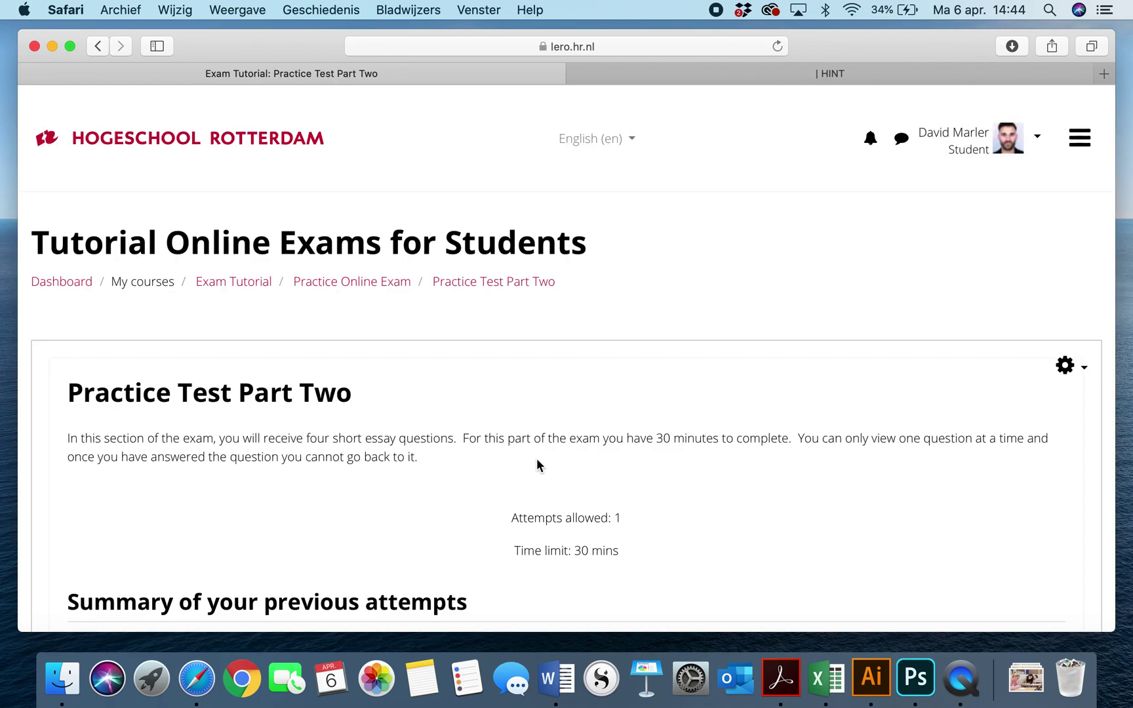
pyautogui.scroll(-3, 536, 465)
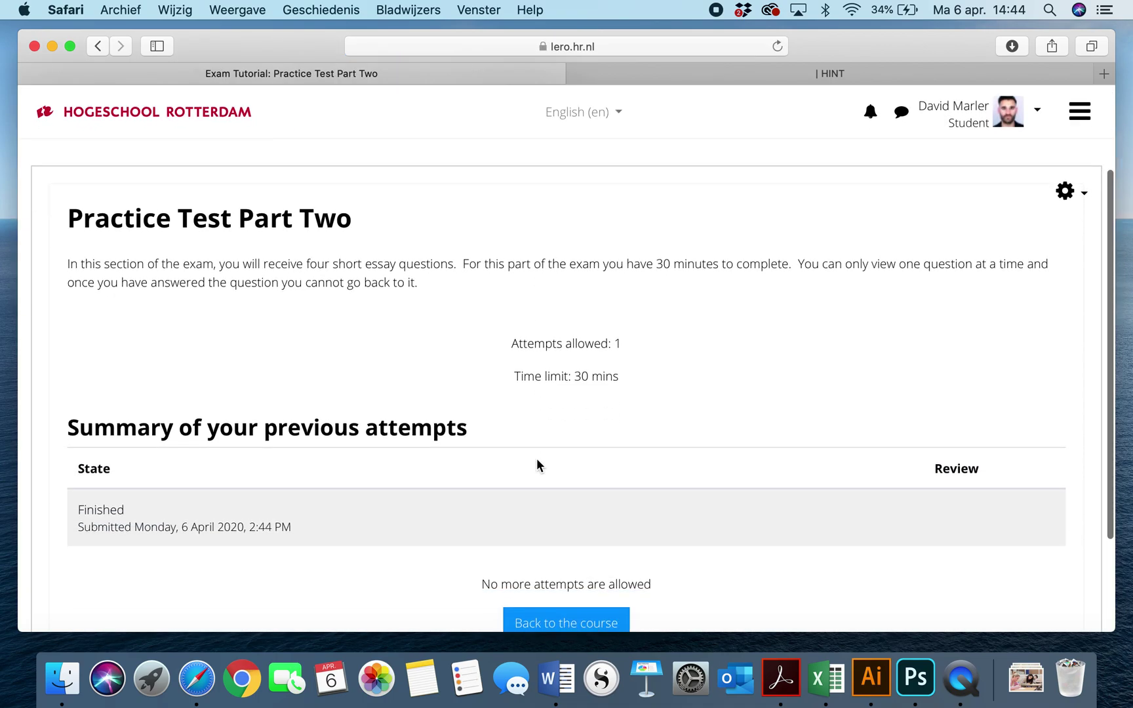
pyautogui.scroll(-2, 536, 465)
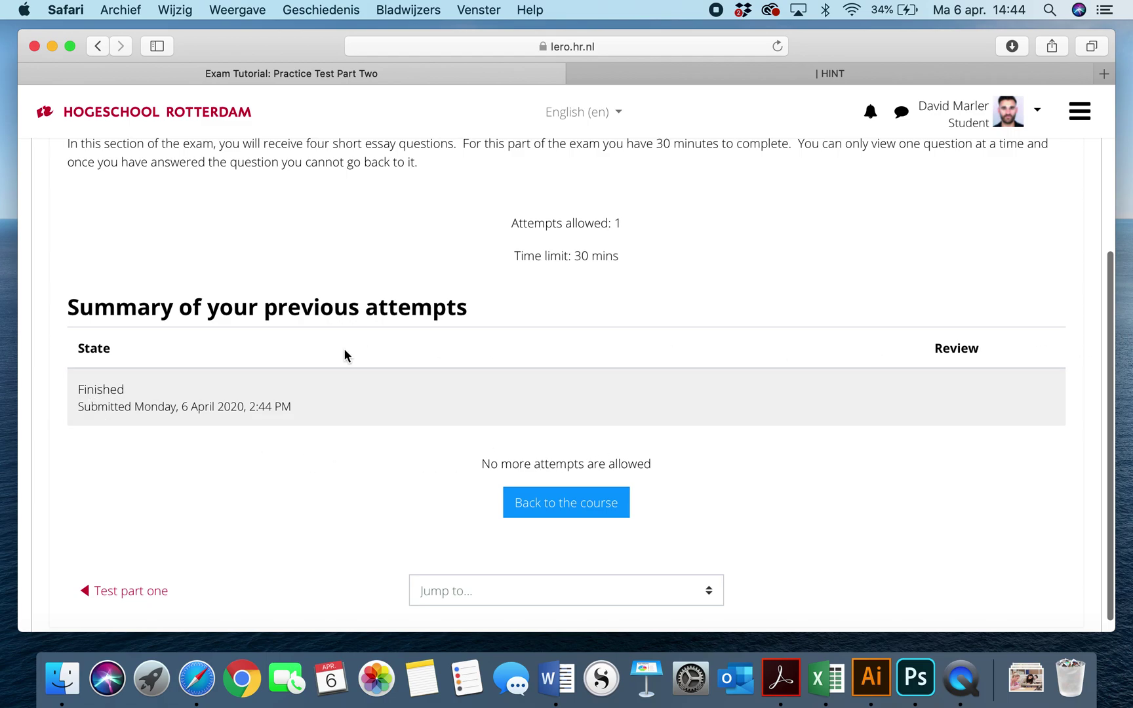
# - Go back to the course page and check both tests' green completion marks and 67% progress
pyautogui.click(580, 504)
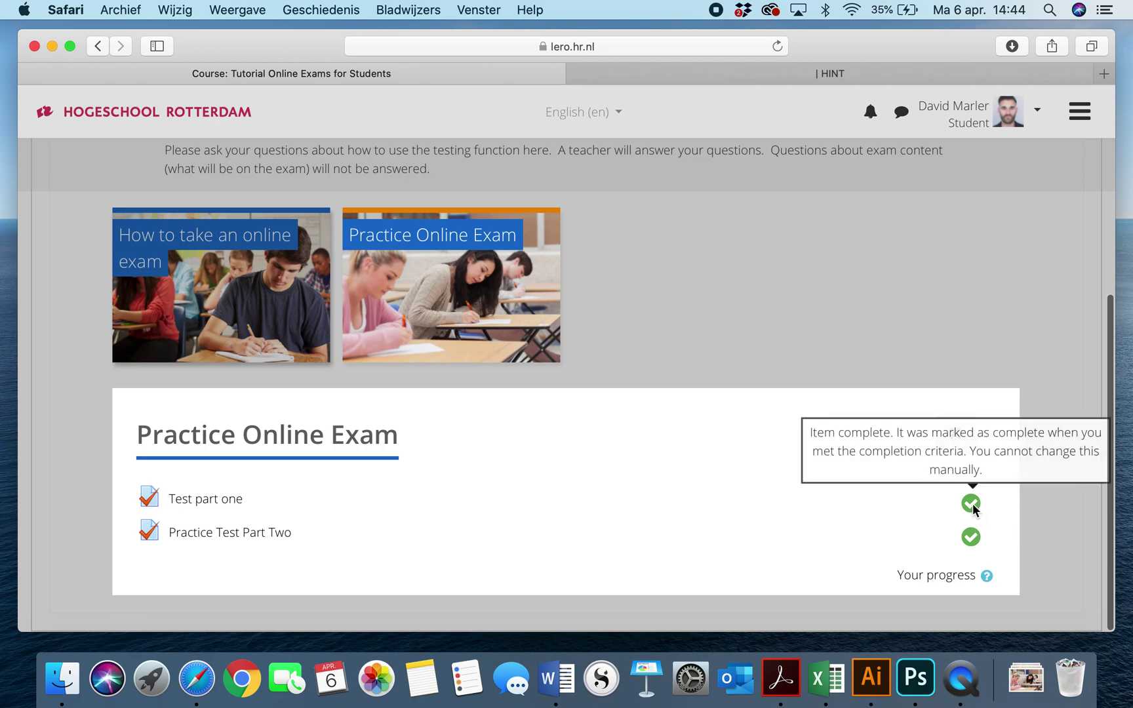
pyautogui.moveTo(976, 543)
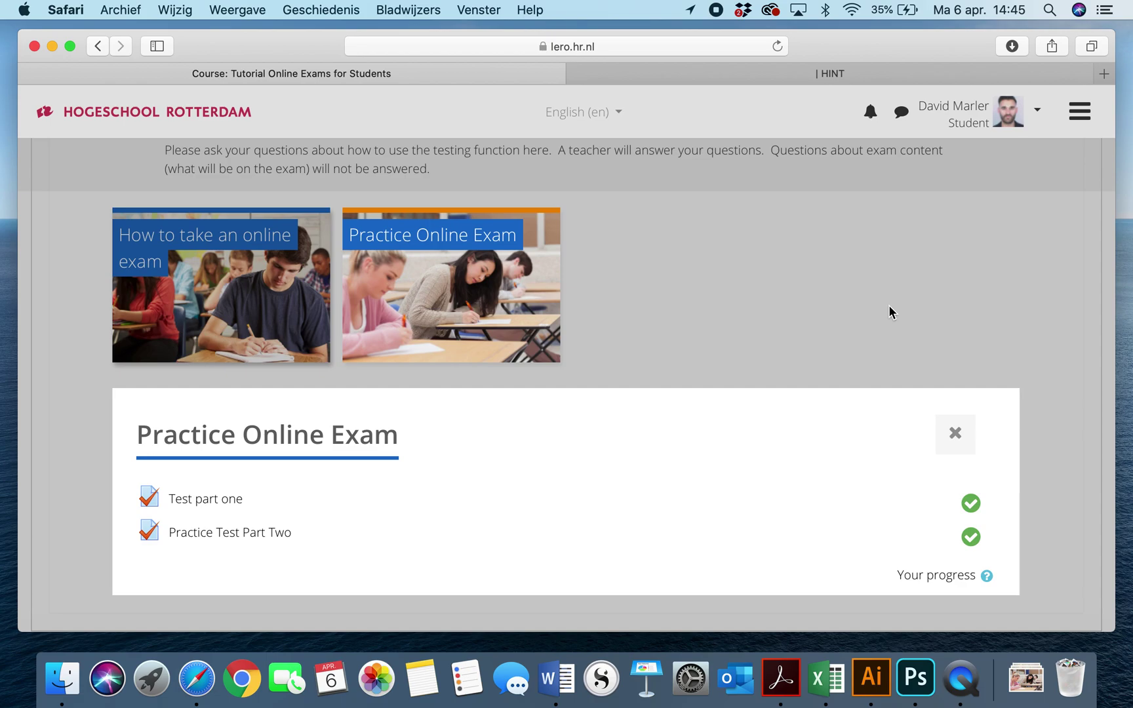
pyautogui.scroll(5, 889, 312)
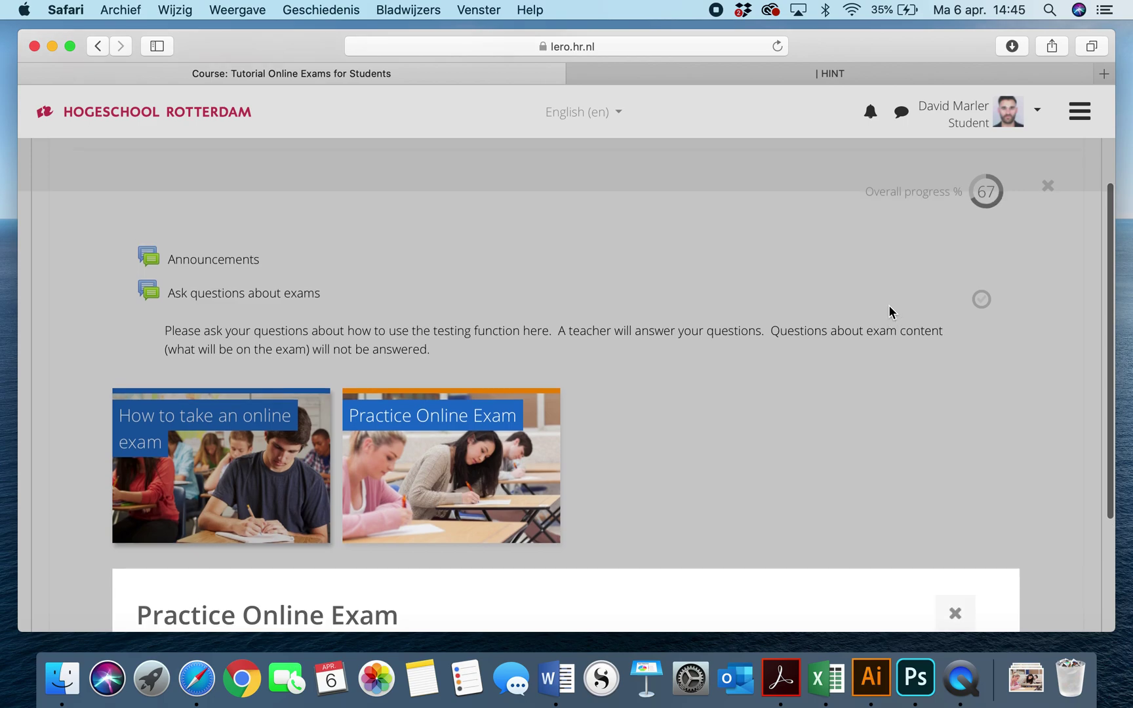